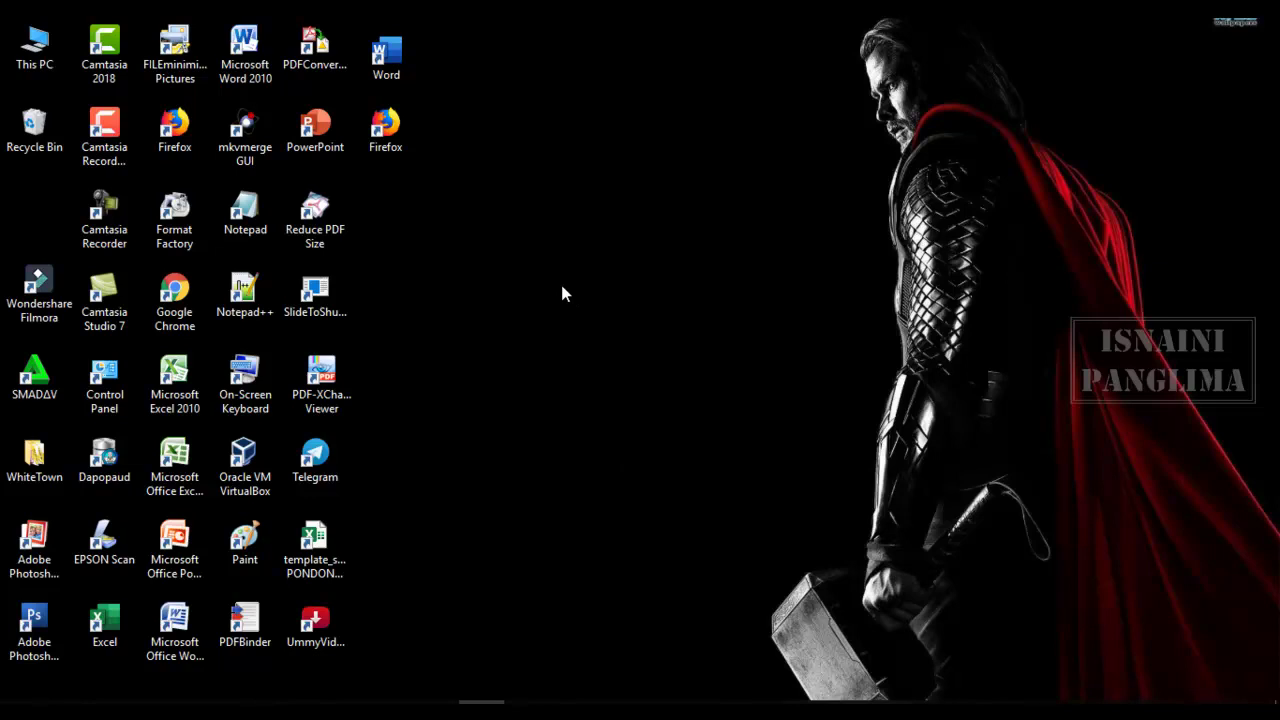
- Refresh the Windows desktop twice from its context menu
right_click(530, 173)
click(590, 222)
right_click(479, 130)
click(520, 185)
- Bring the Documents window forward and open SKRIPSI KU.pdf from its context menu
mouse_move(275, 704)
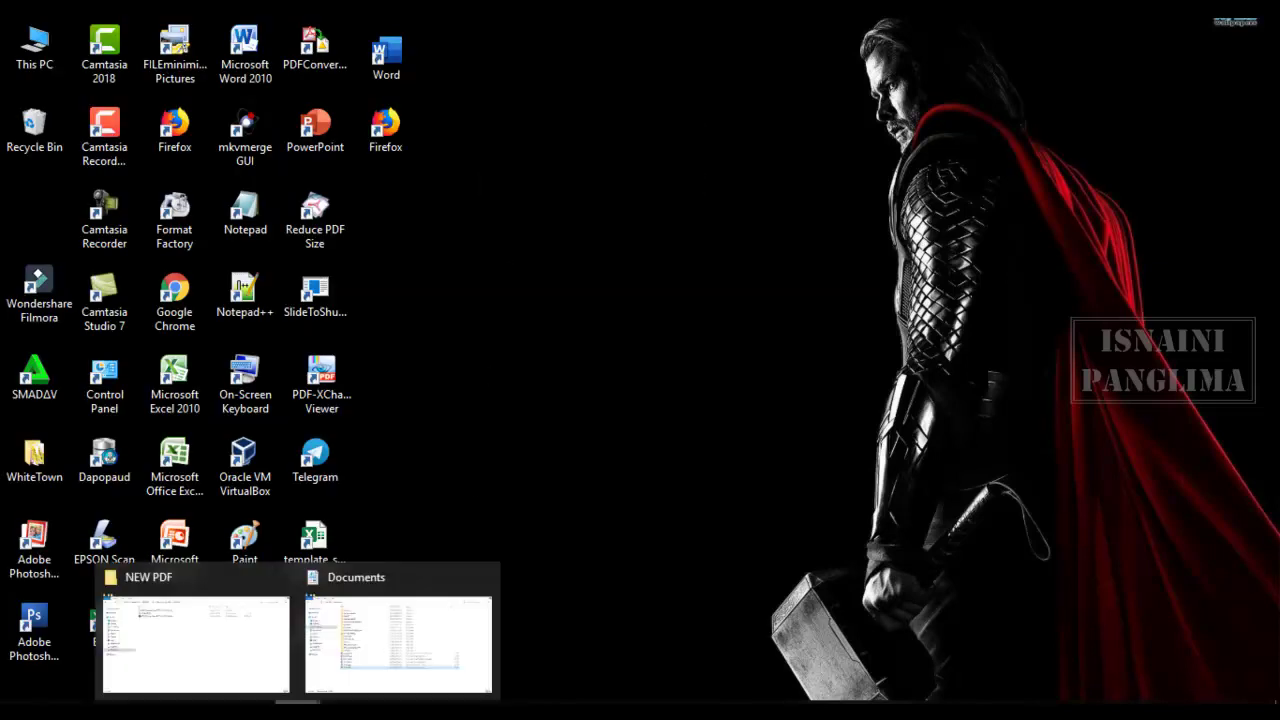
click(389, 669)
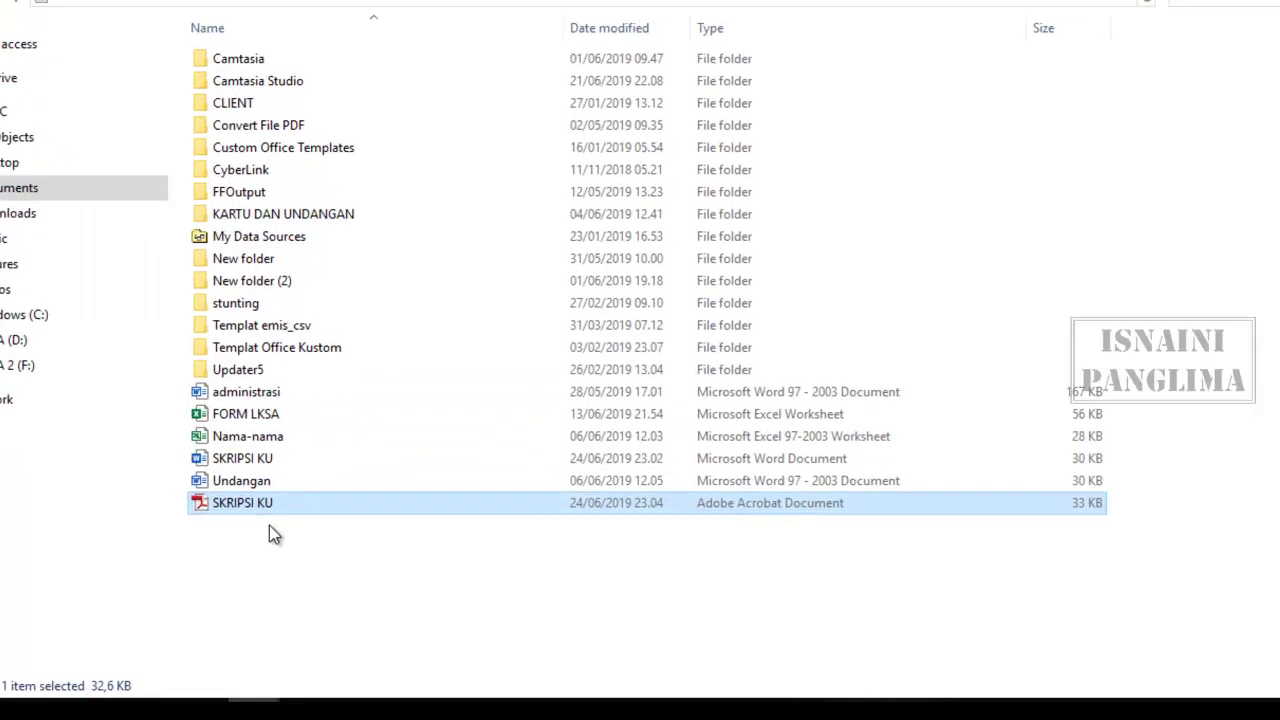
click(163, 460)
click(146, 441)
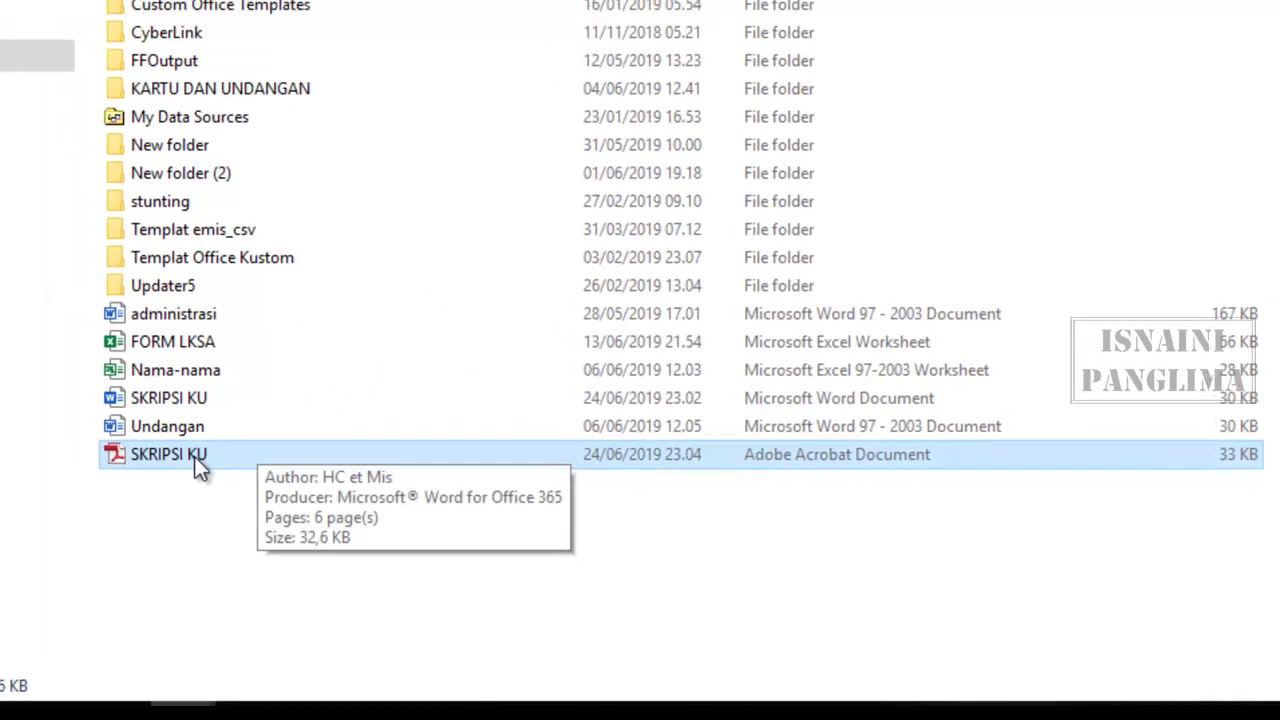
right_click(145, 436)
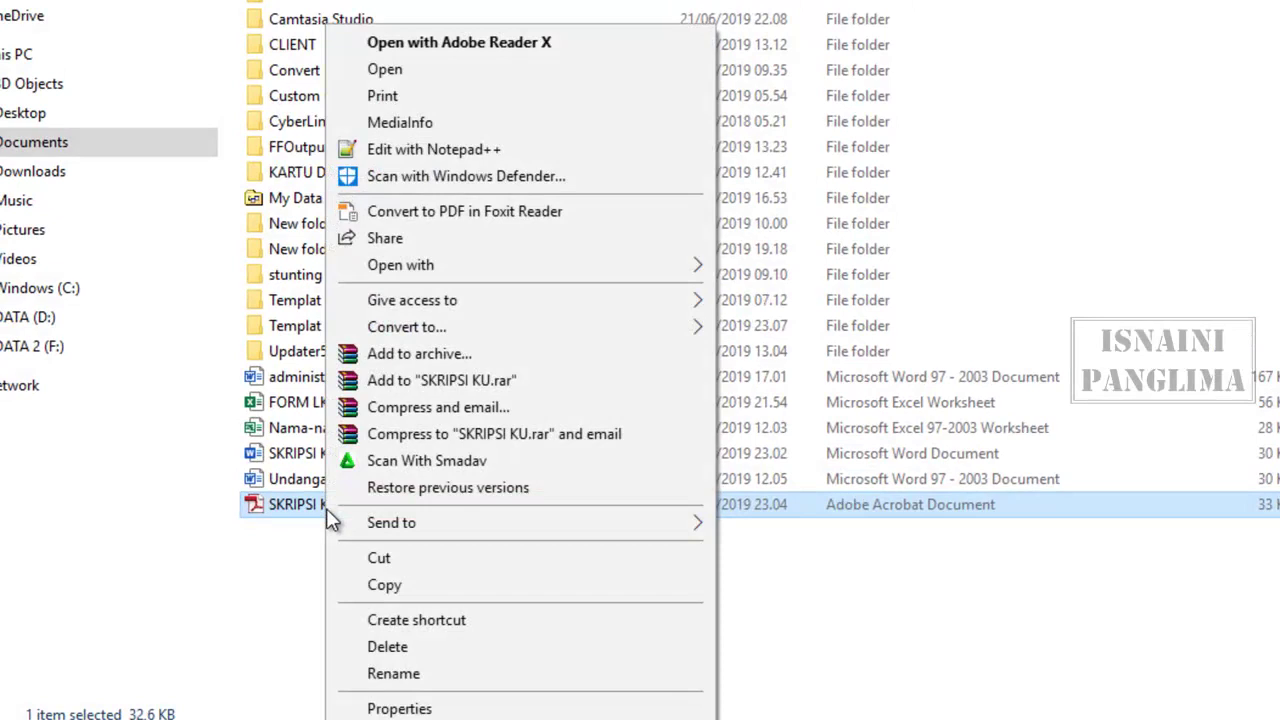
click(376, 69)
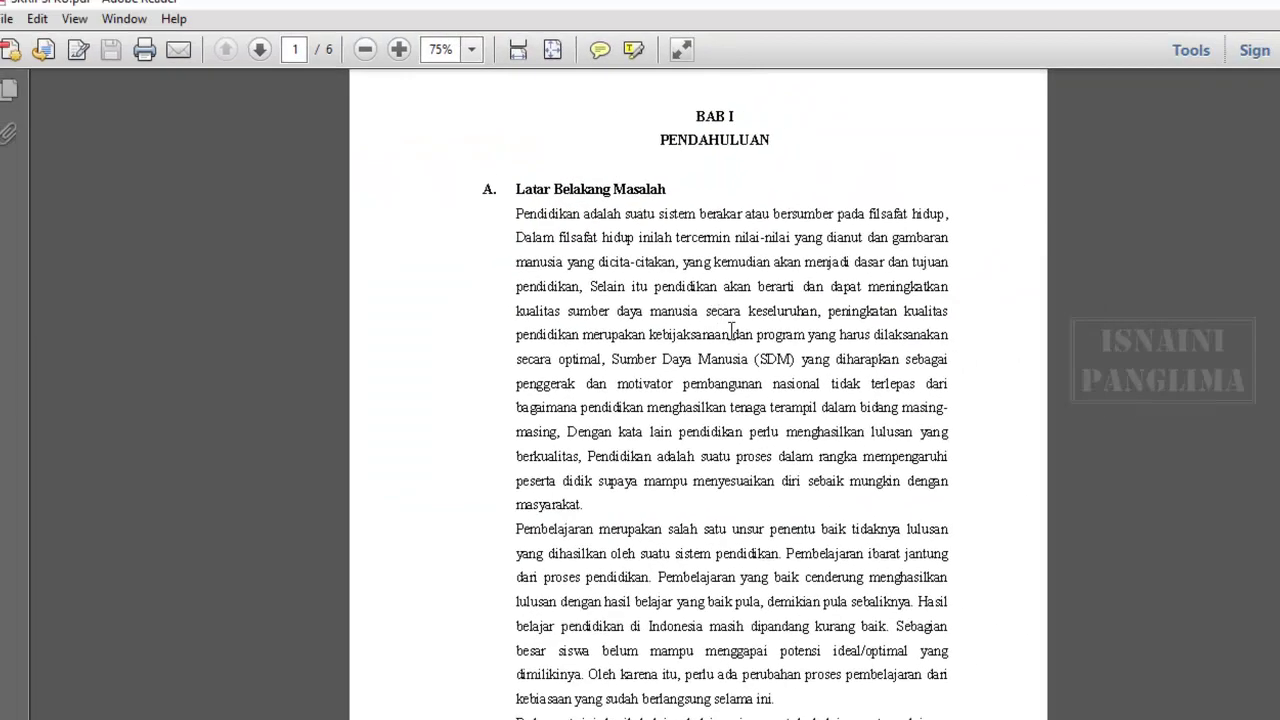
- Check SKRIPSI KU's security properties in Adobe Reader, which show No Security, then cancel
scroll(731, 419, down, 10)
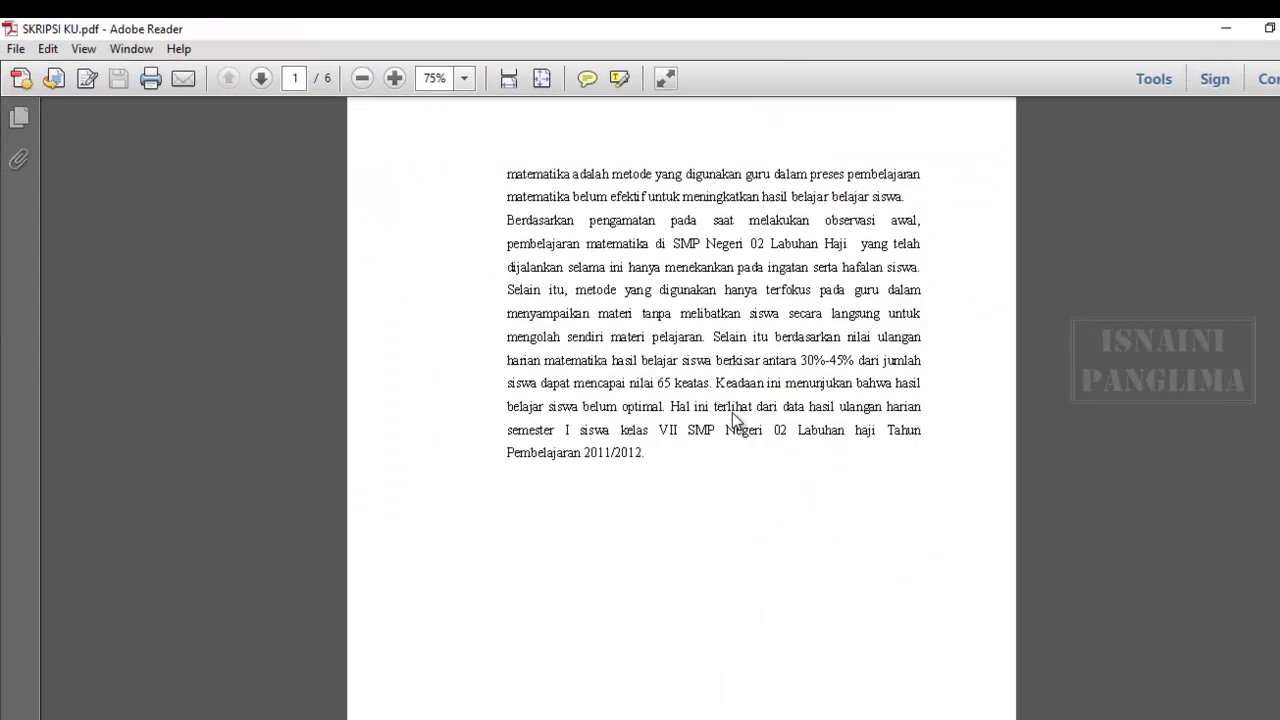
scroll(731, 419, up, 10)
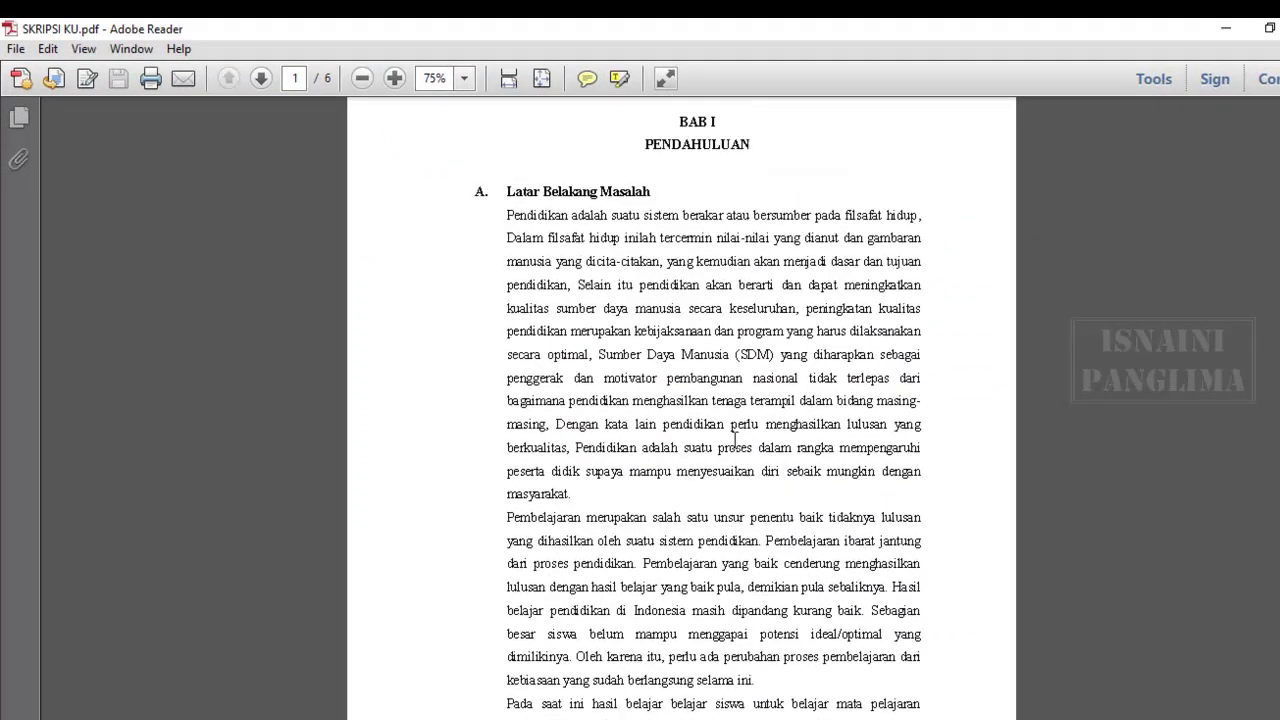
scroll(735, 440, up, 1)
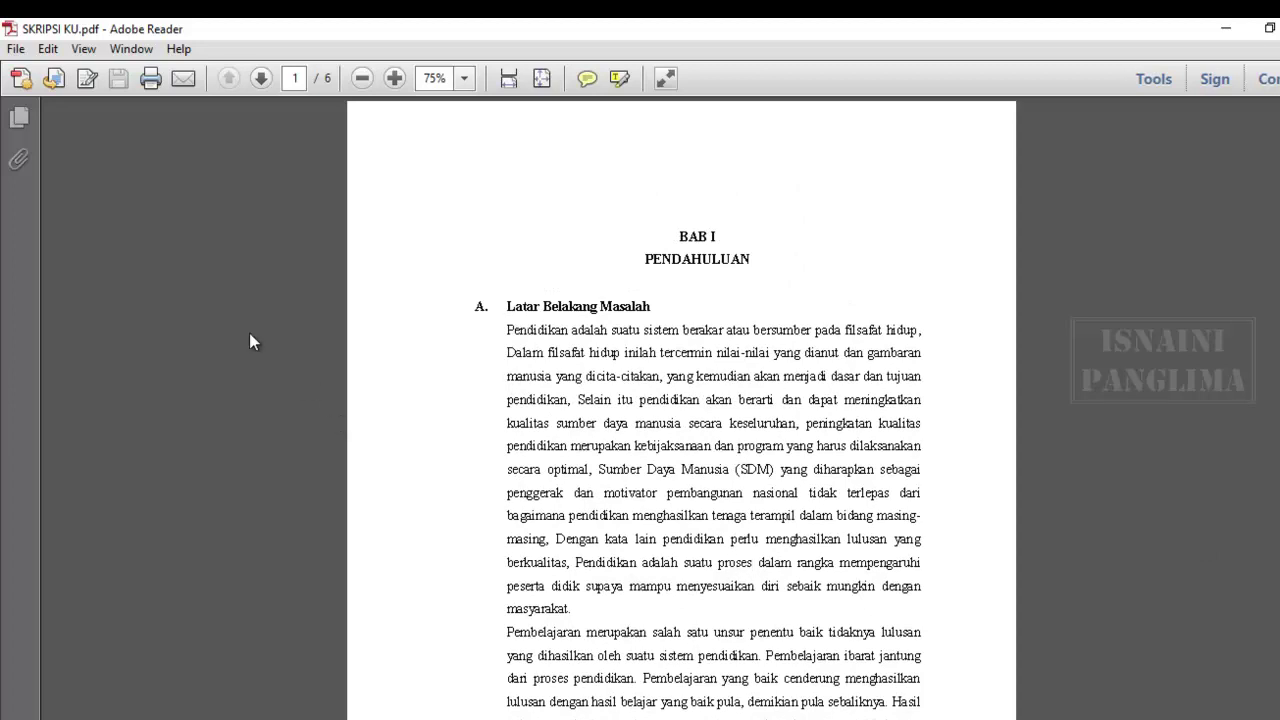
click(15, 48)
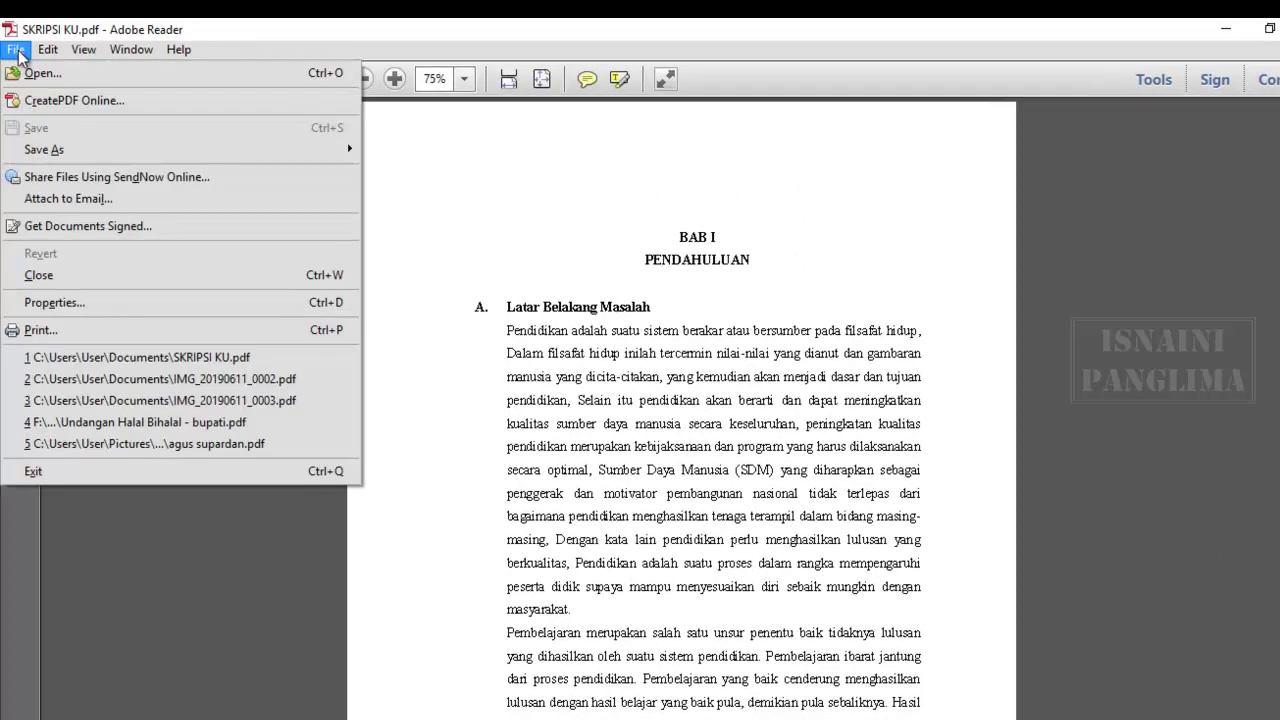
click(72, 303)
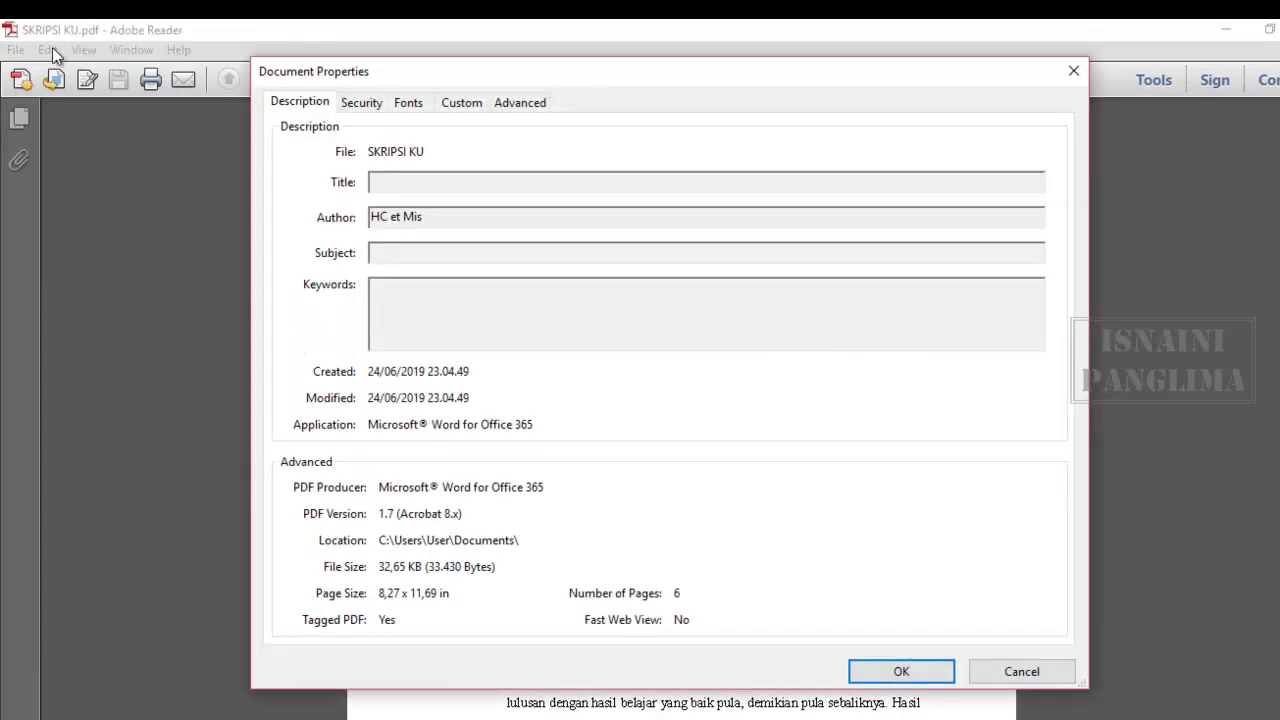
click(374, 102)
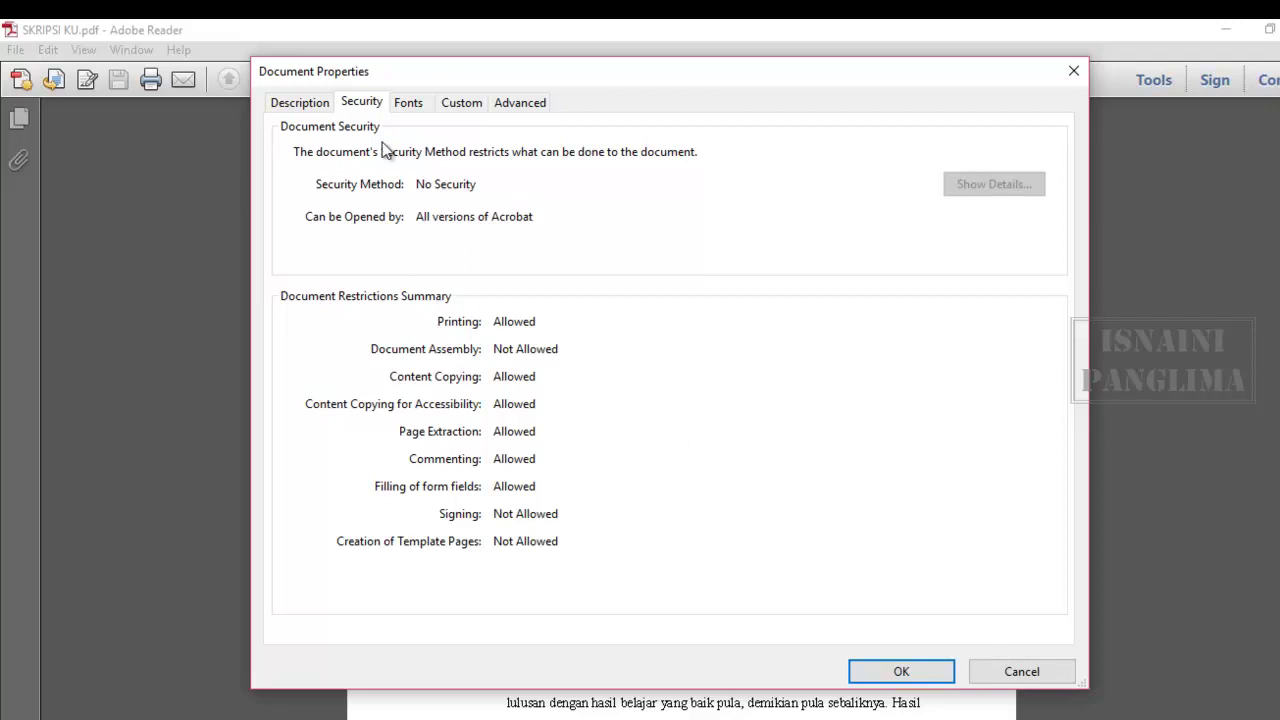
click(1055, 674)
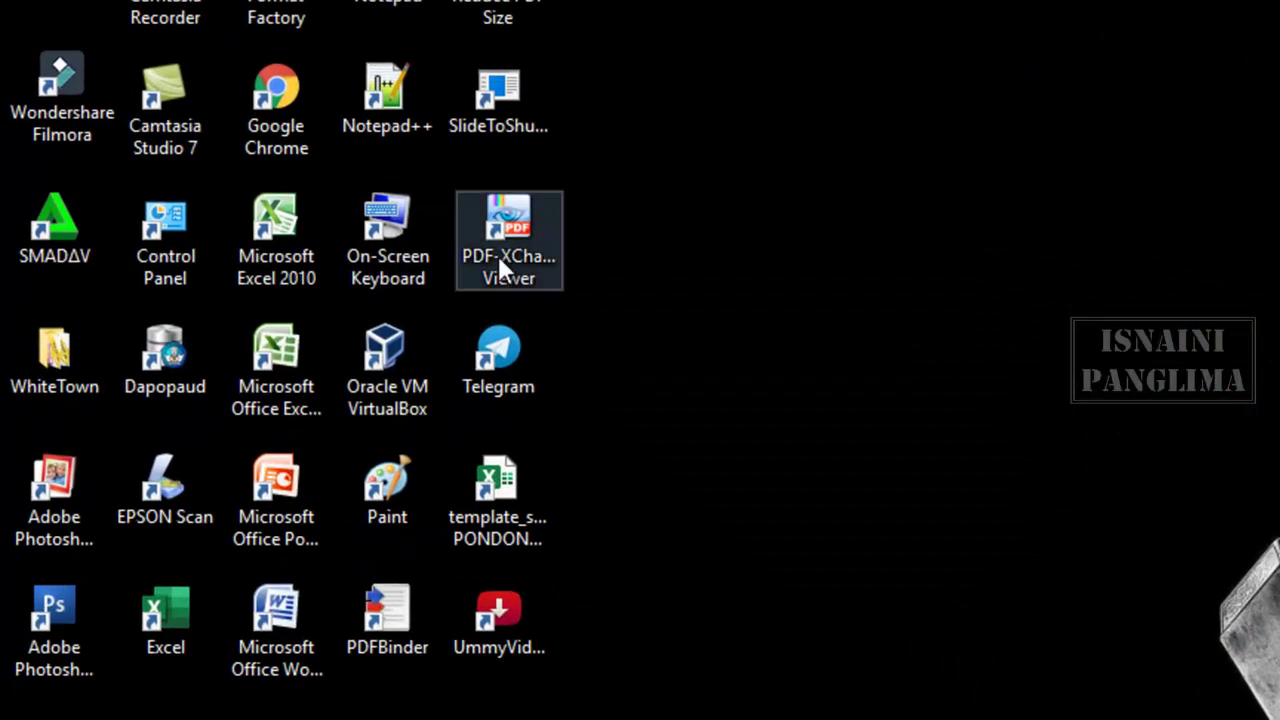
- Select the PDF-XChange Viewer shortcut on the desktop
click(501, 259)
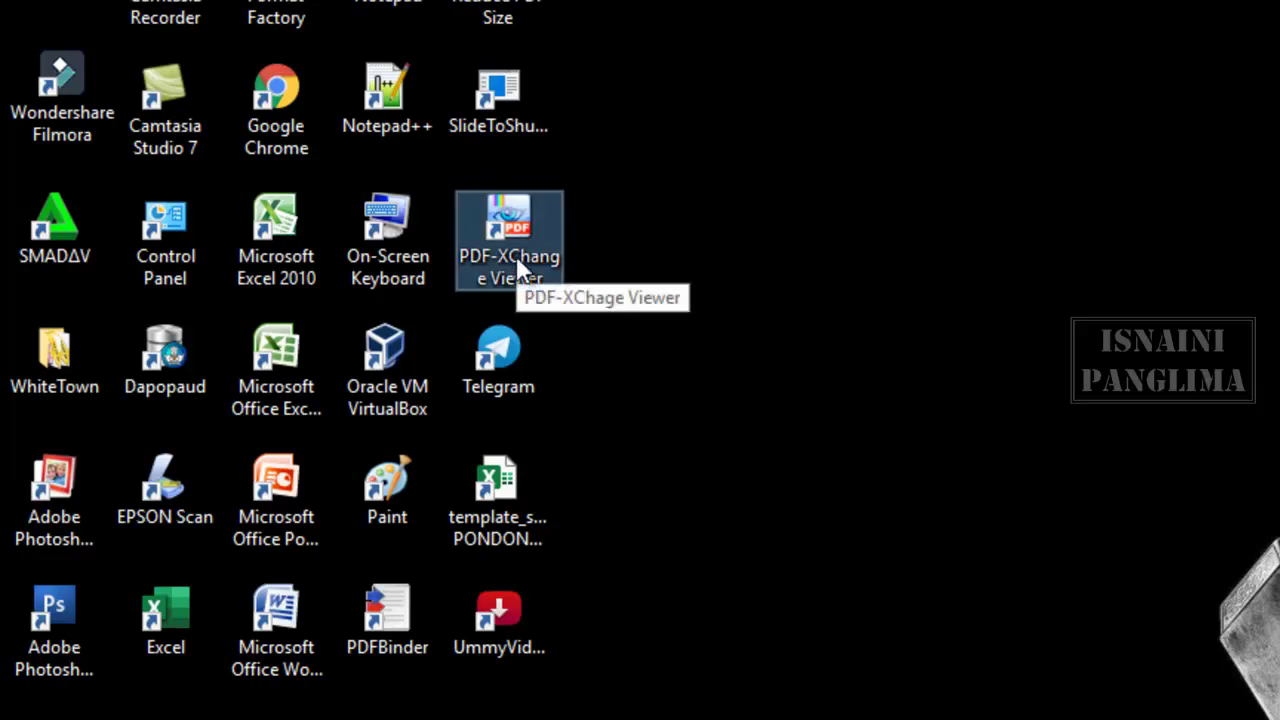
drag(619, 166, 500, 277)
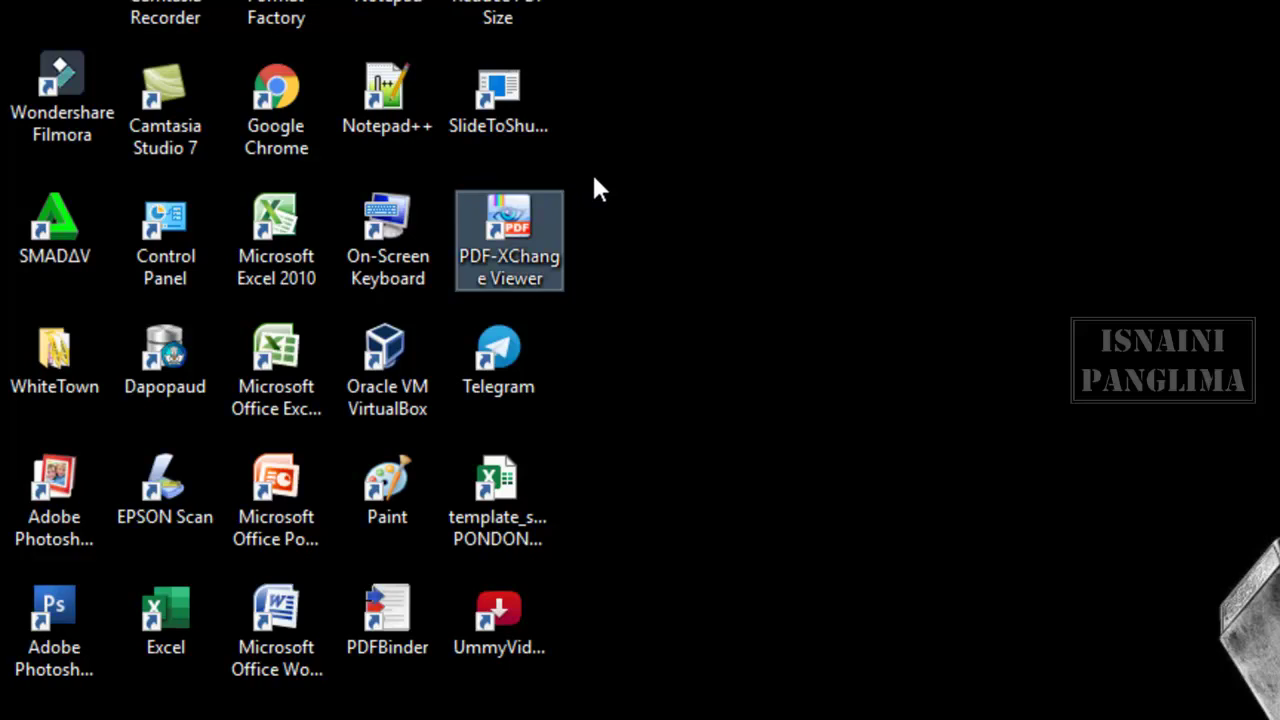
- Look over the CARA INSTAL and PDF-XChange installer files in NEW PDF, then minimize it
click(300, 640)
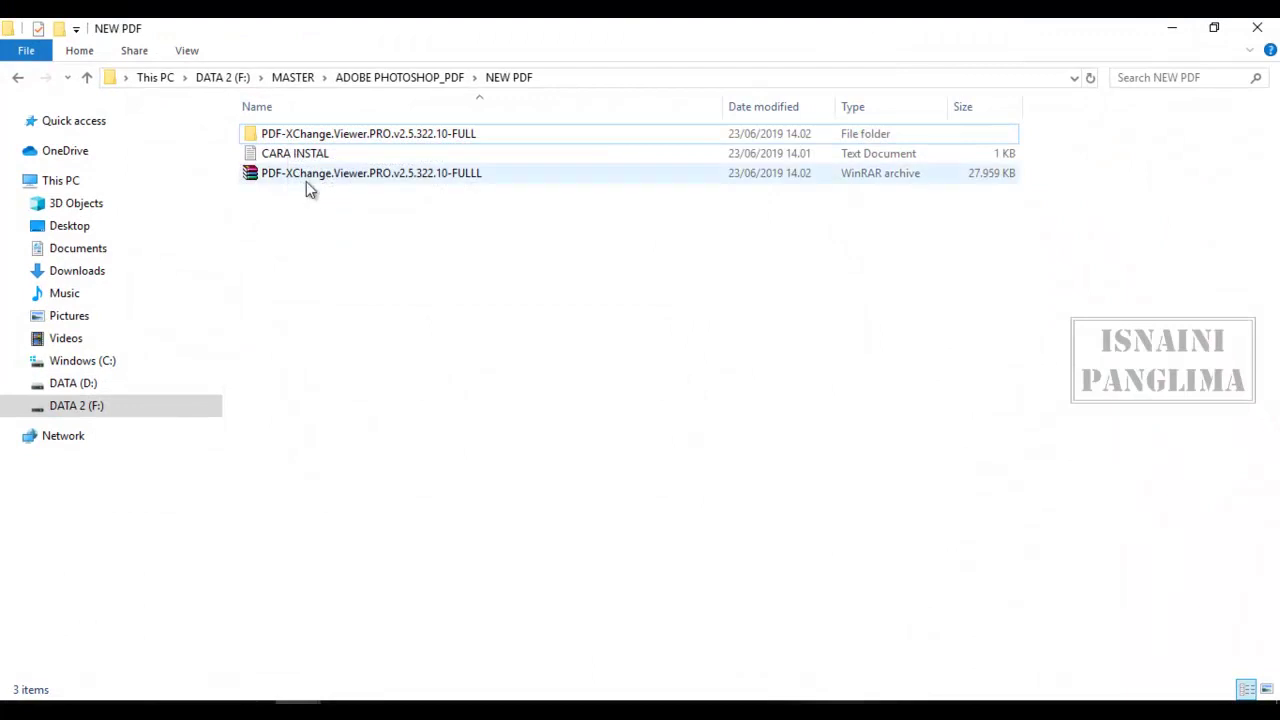
click(304, 156)
click(322, 176)
drag(577, 262, 246, 116)
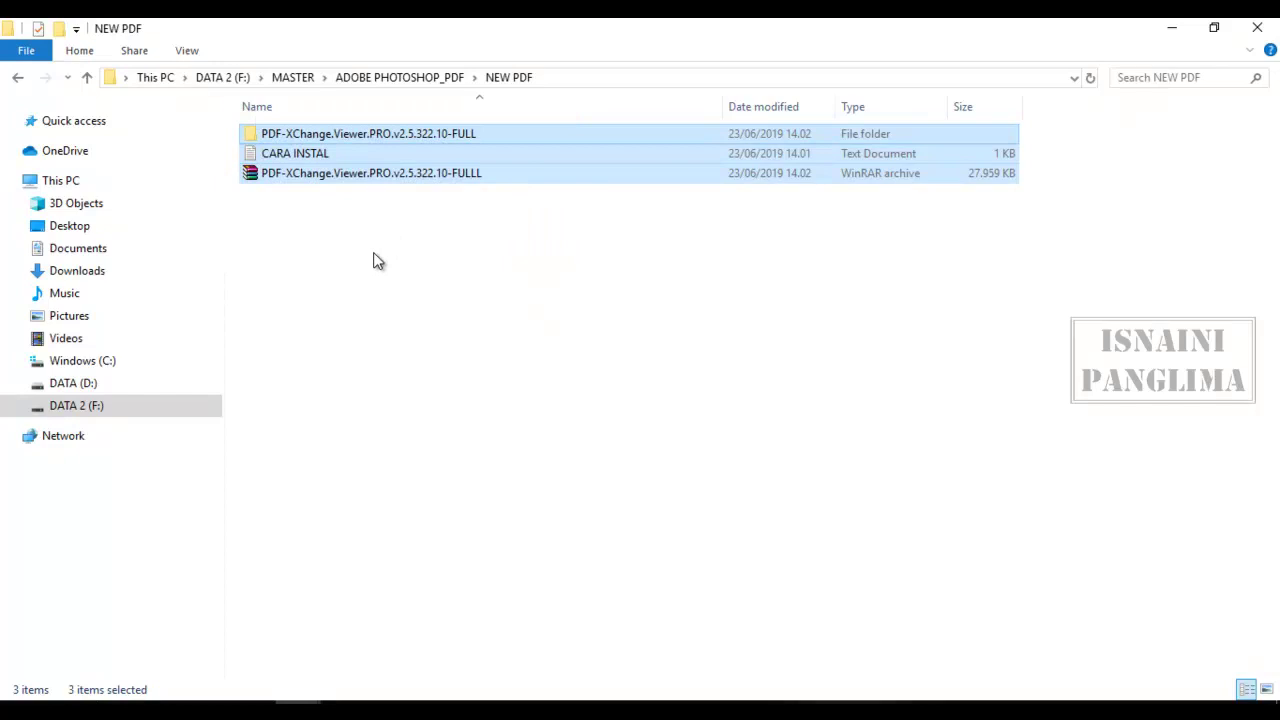
click(1172, 28)
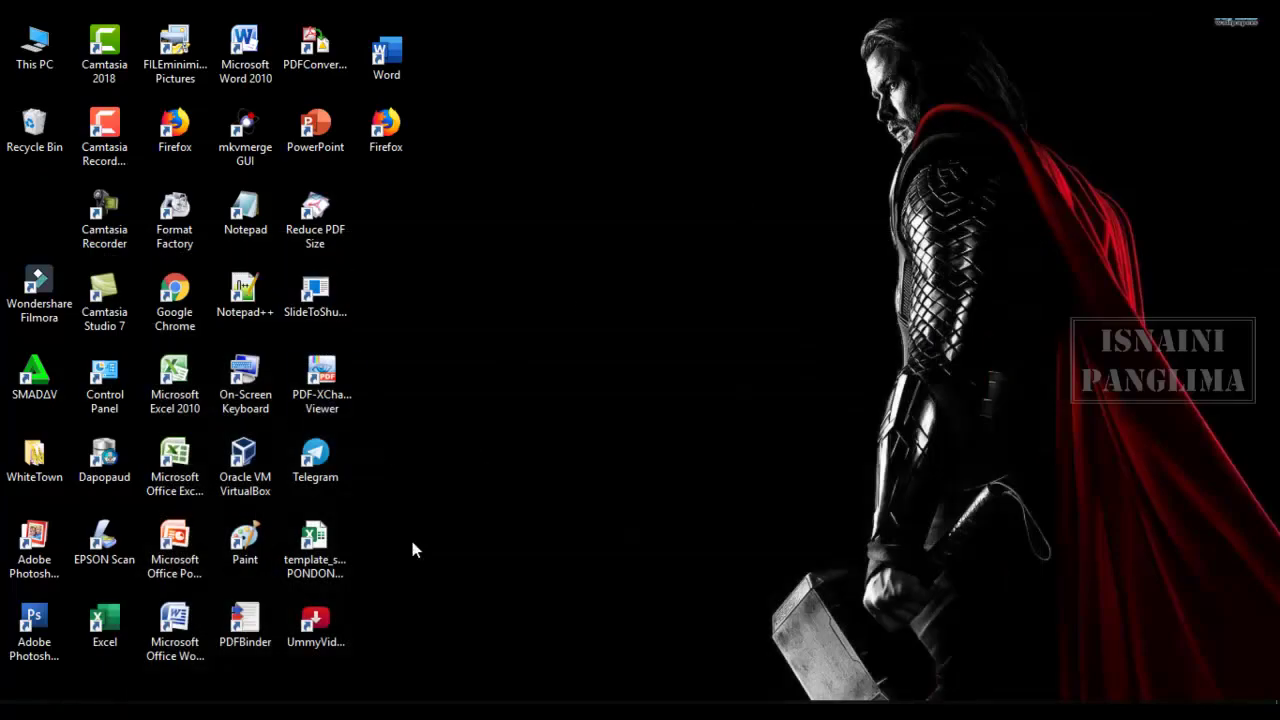
- Open SKRIPSI KU.pdf from Documents with PDF-XChange Viewer via Open with
click(331, 416)
mouse_move(298, 702)
click(400, 686)
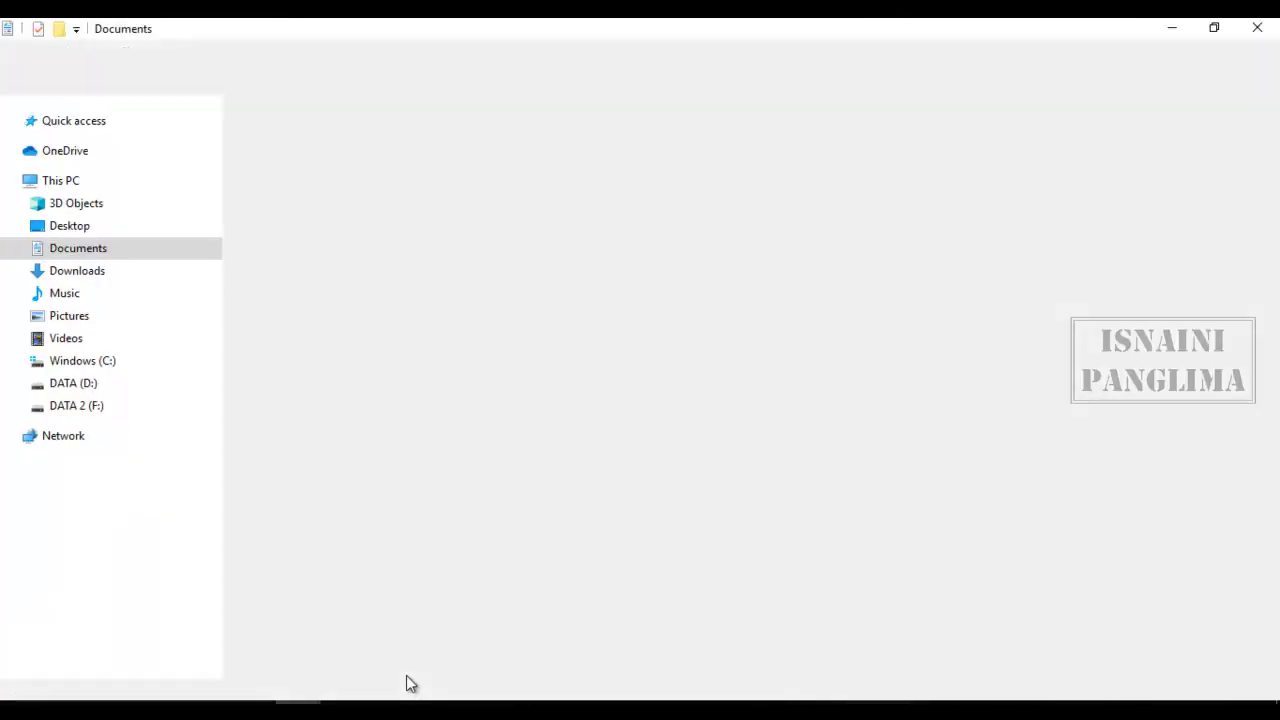
right_click(293, 527)
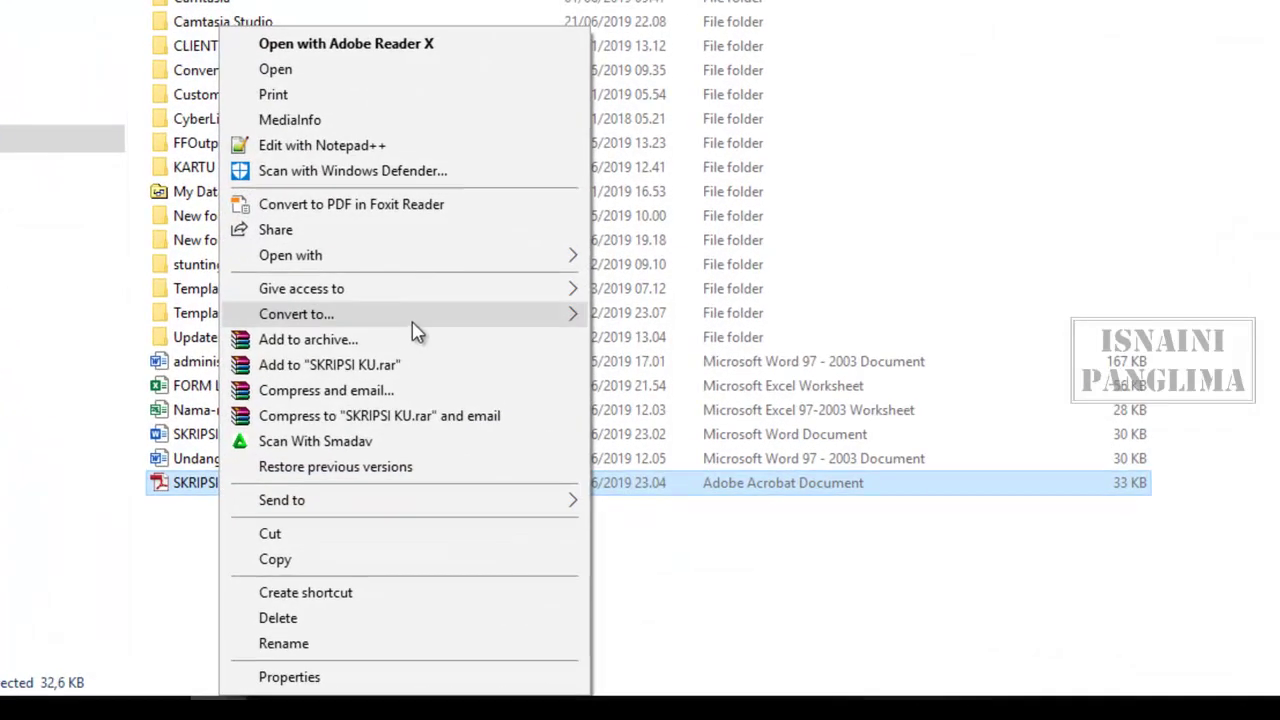
mouse_move(538, 257)
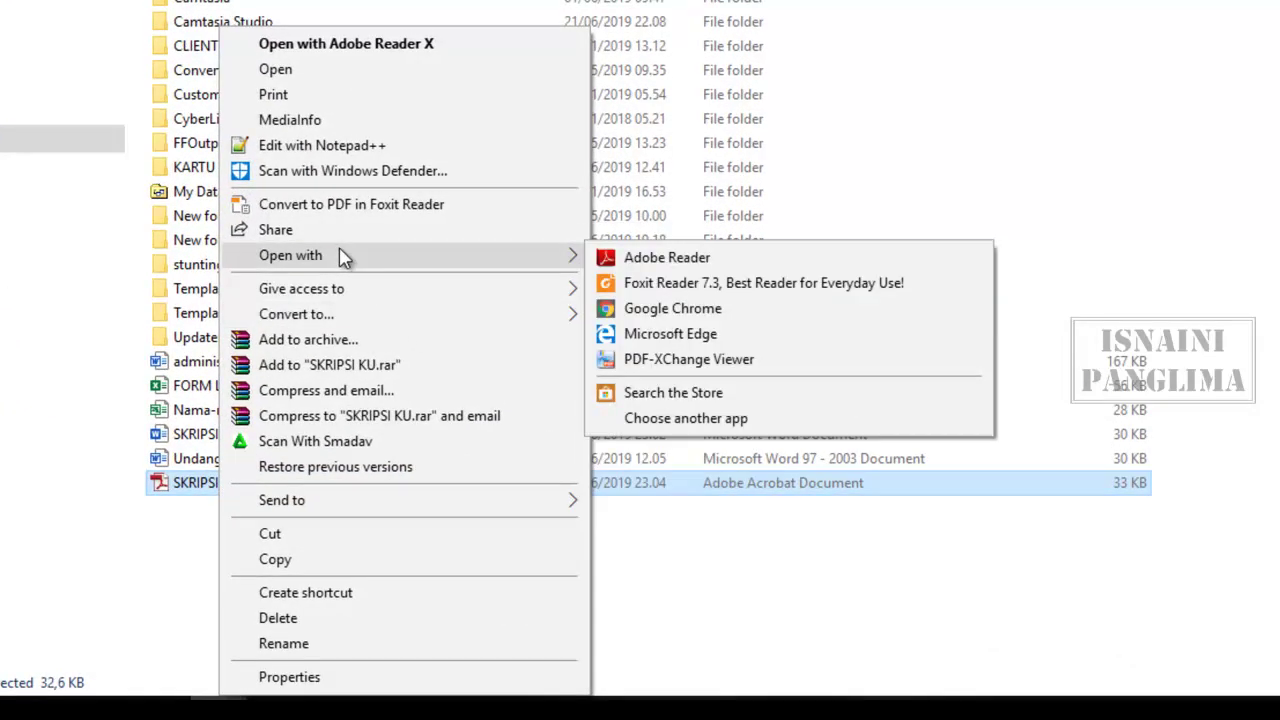
click(690, 362)
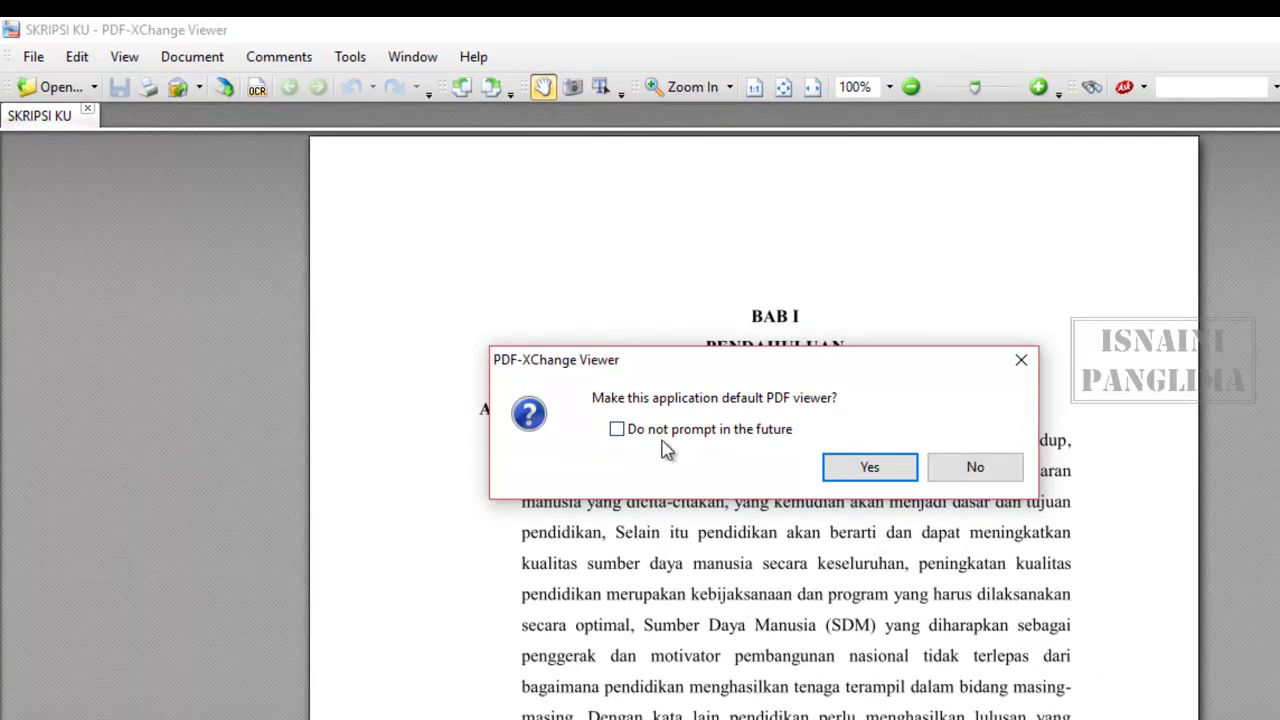
- Decline making PDF-XChange Viewer the default PDF viewer and bring up the File menu
click(965, 482)
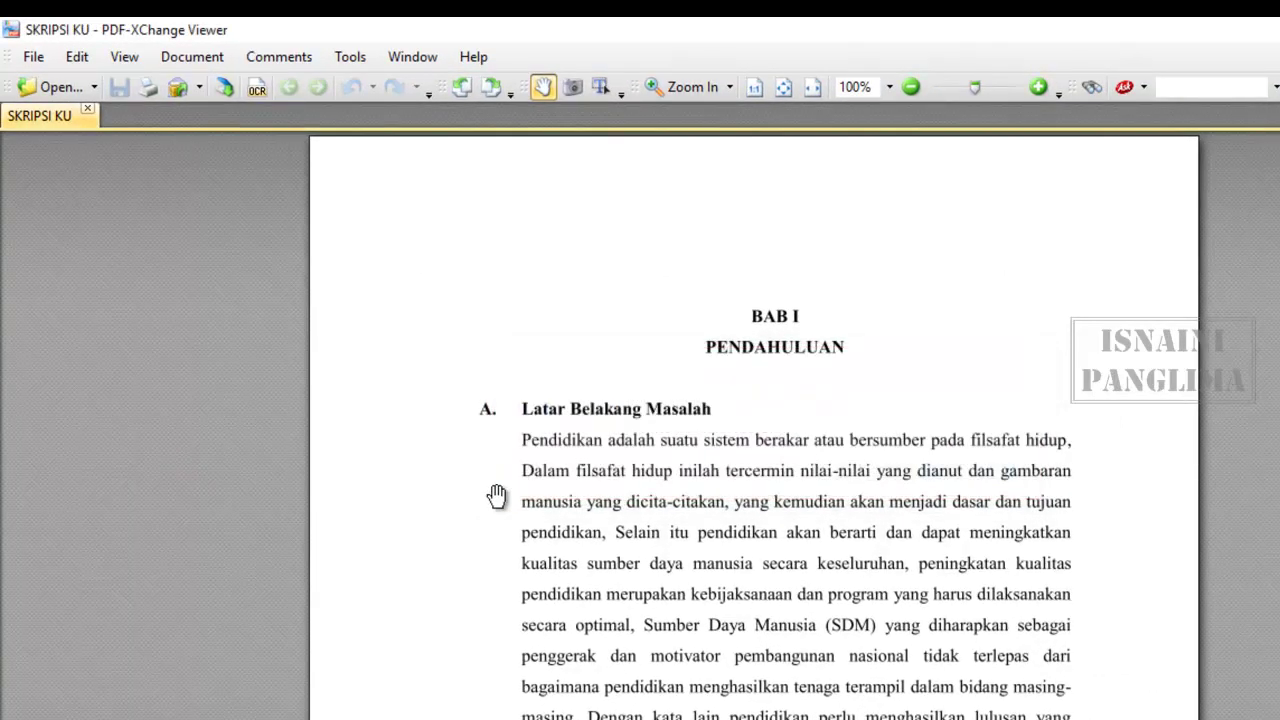
scroll(555, 420, down, 10)
scroll(584, 463, up, 10)
click(33, 56)
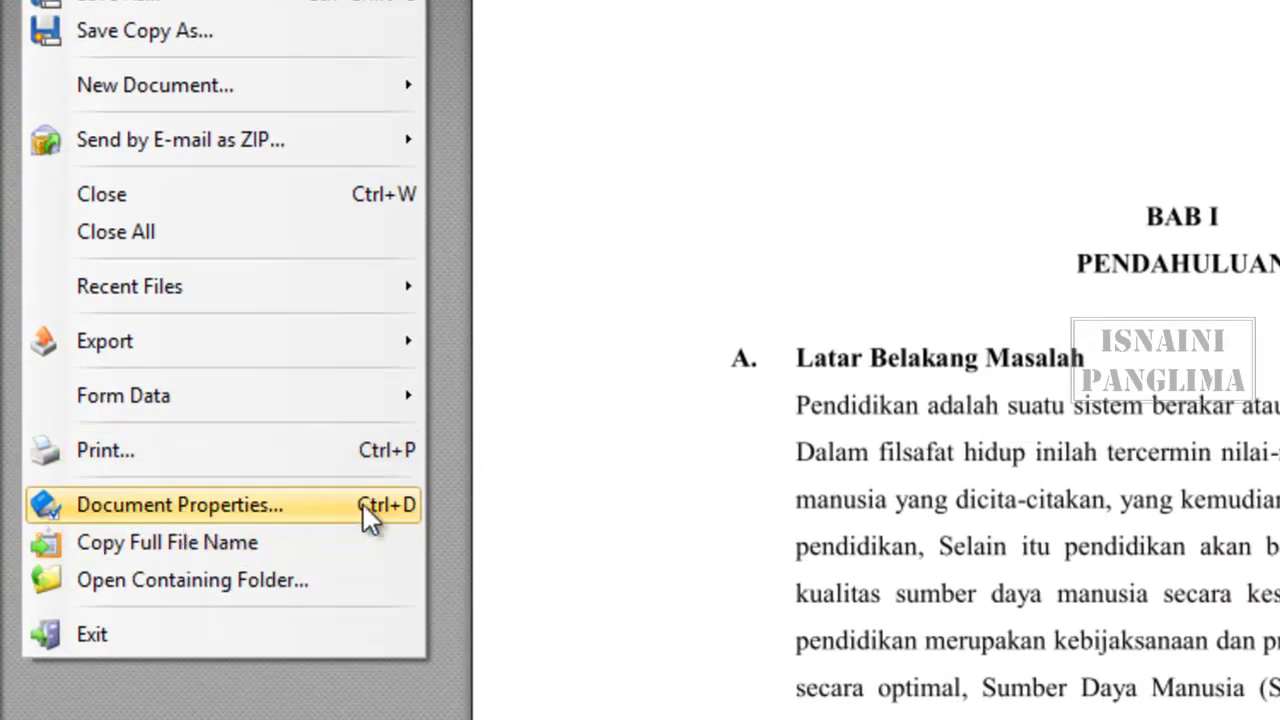
- In Document Properties > Security, set the security method to Password Security
click(262, 504)
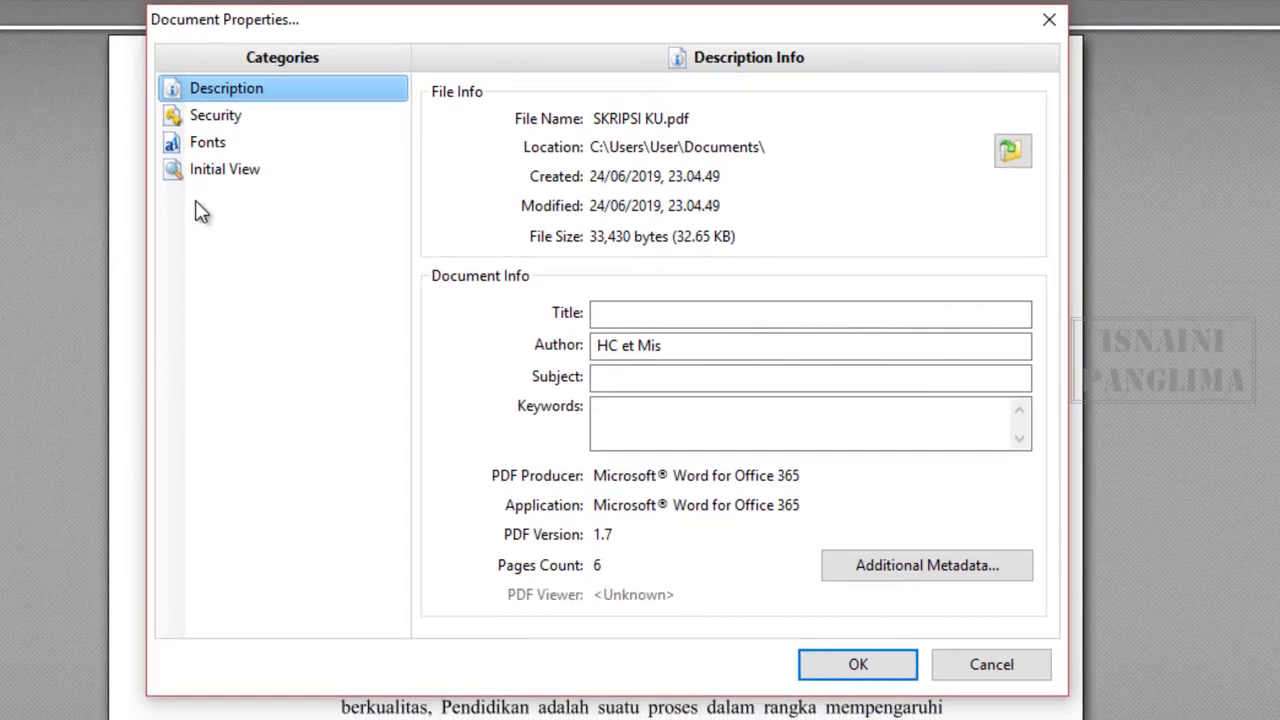
click(210, 120)
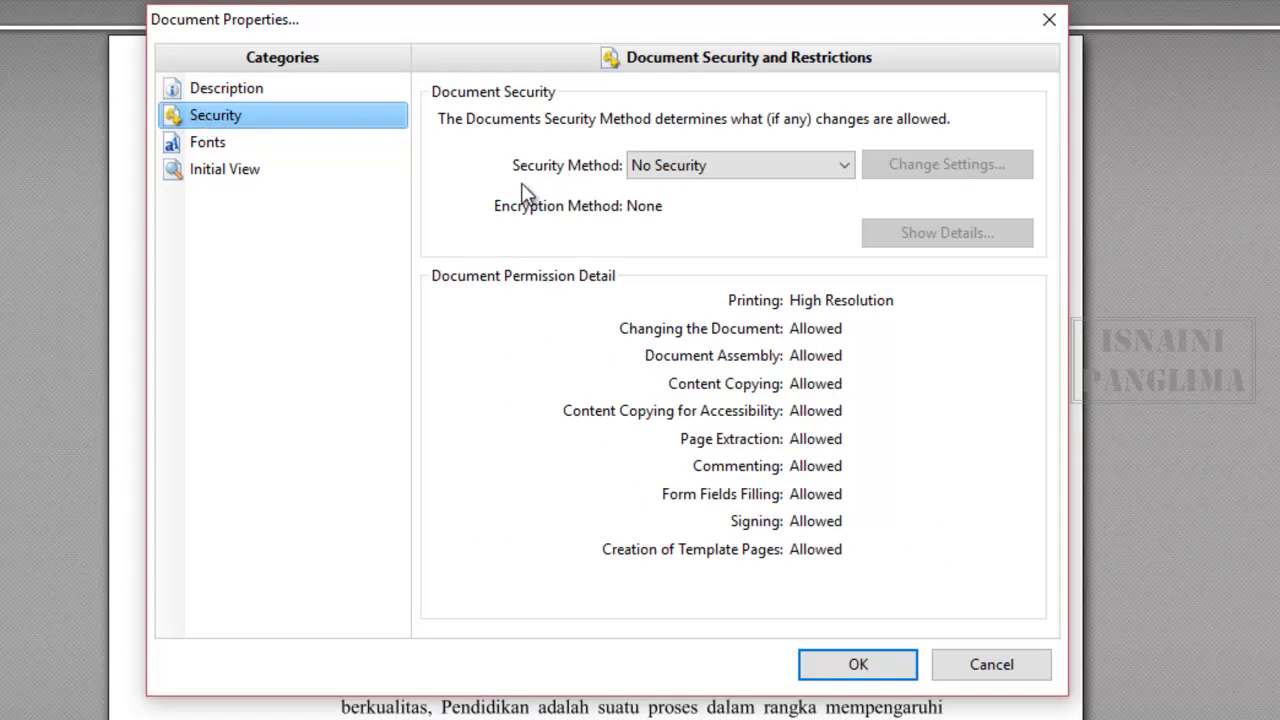
click(745, 165)
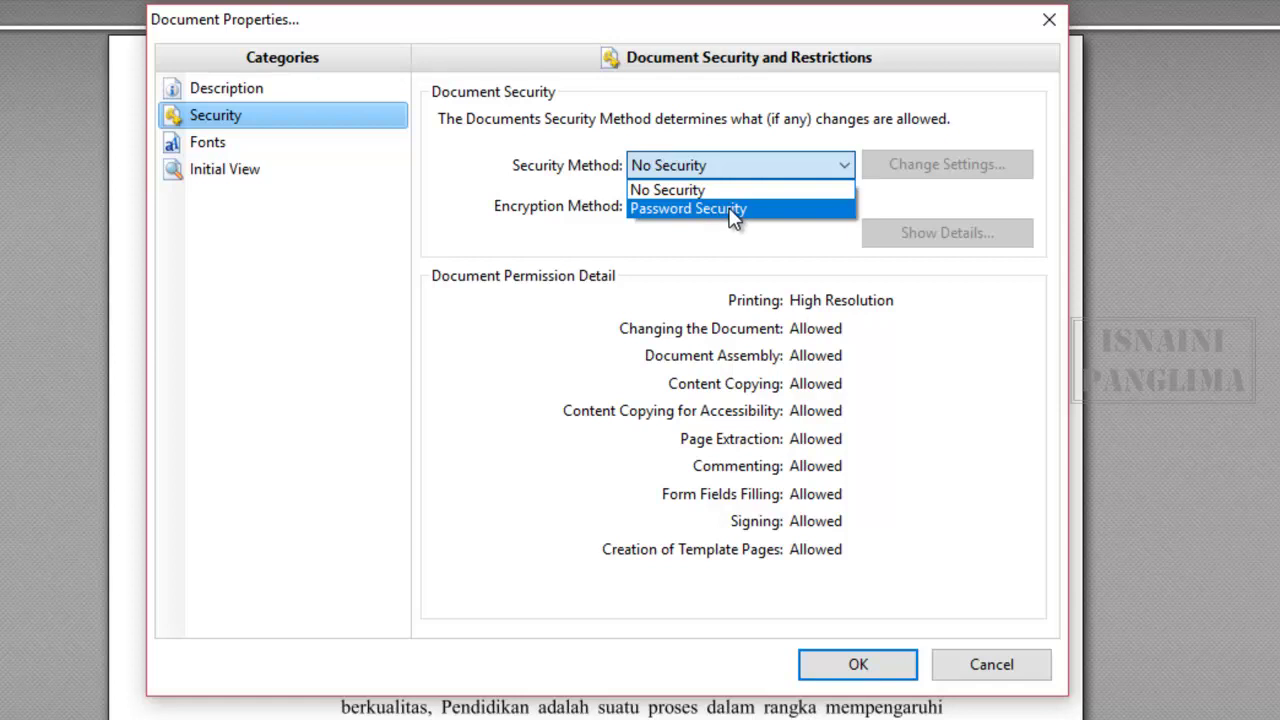
click(735, 209)
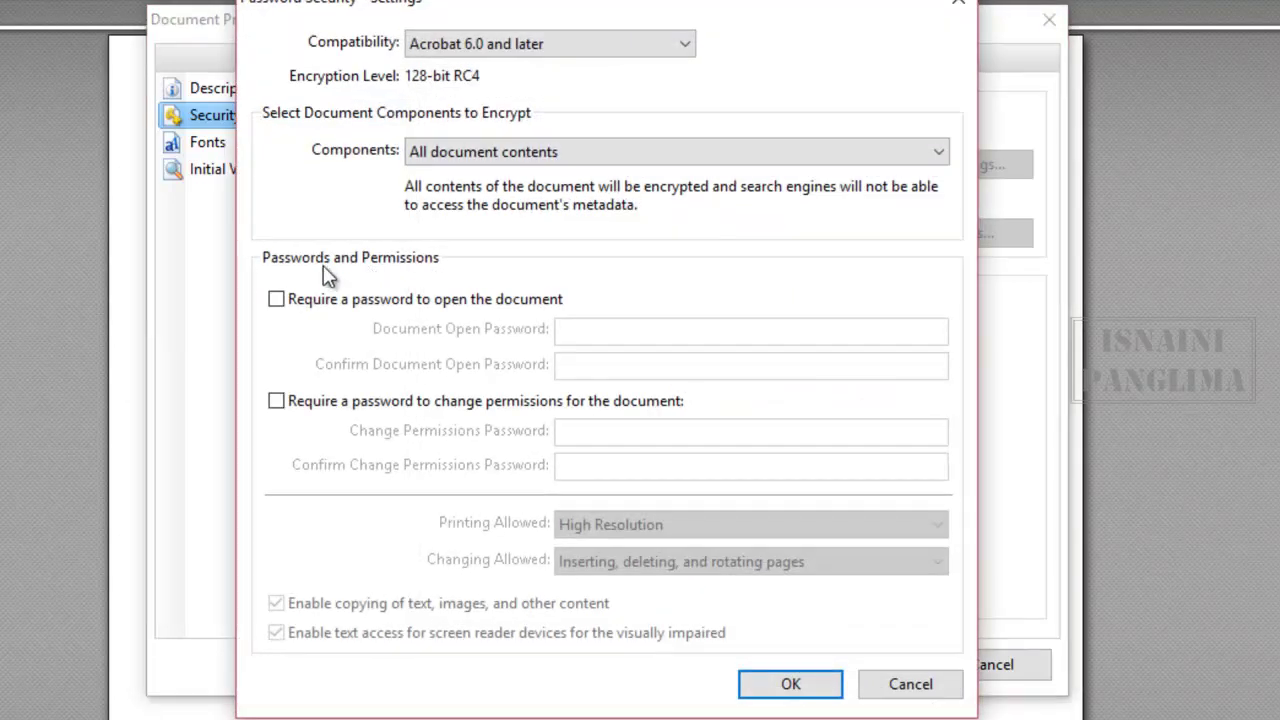
- Require a password to open the document, enter and confirm it, and apply the settings
click(277, 301)
click(592, 333)
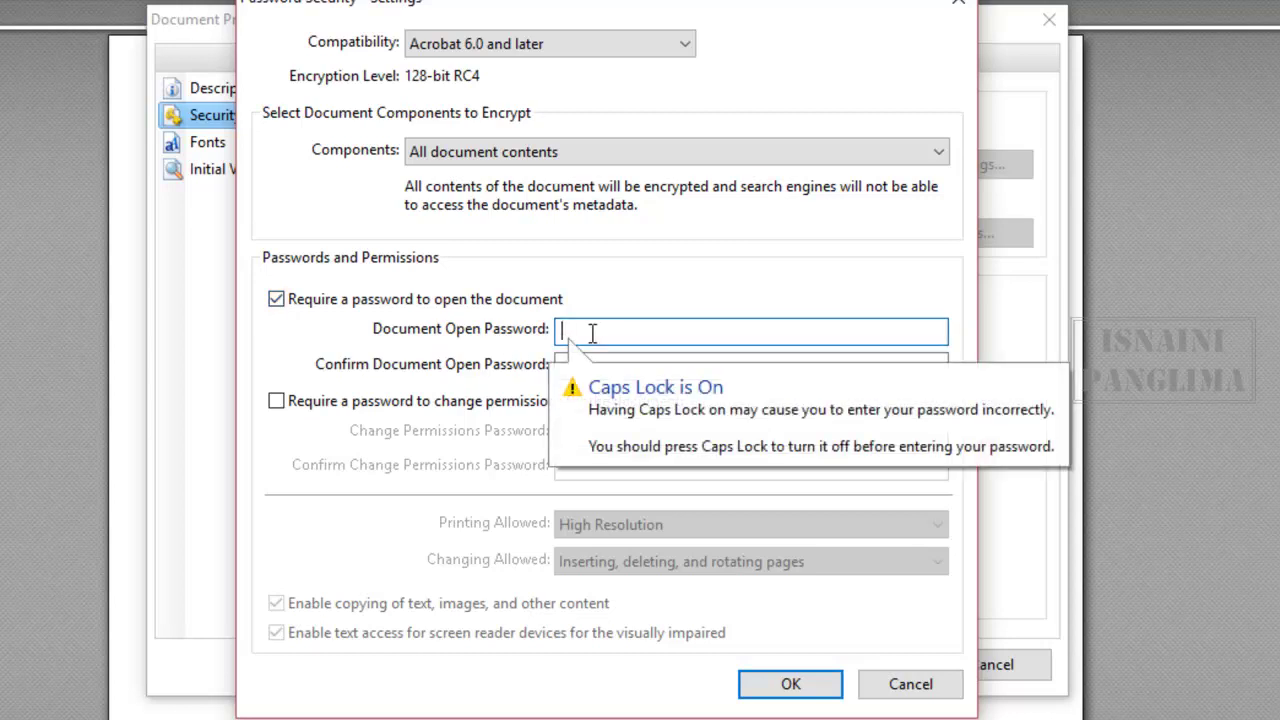
key(Caps_Lock)
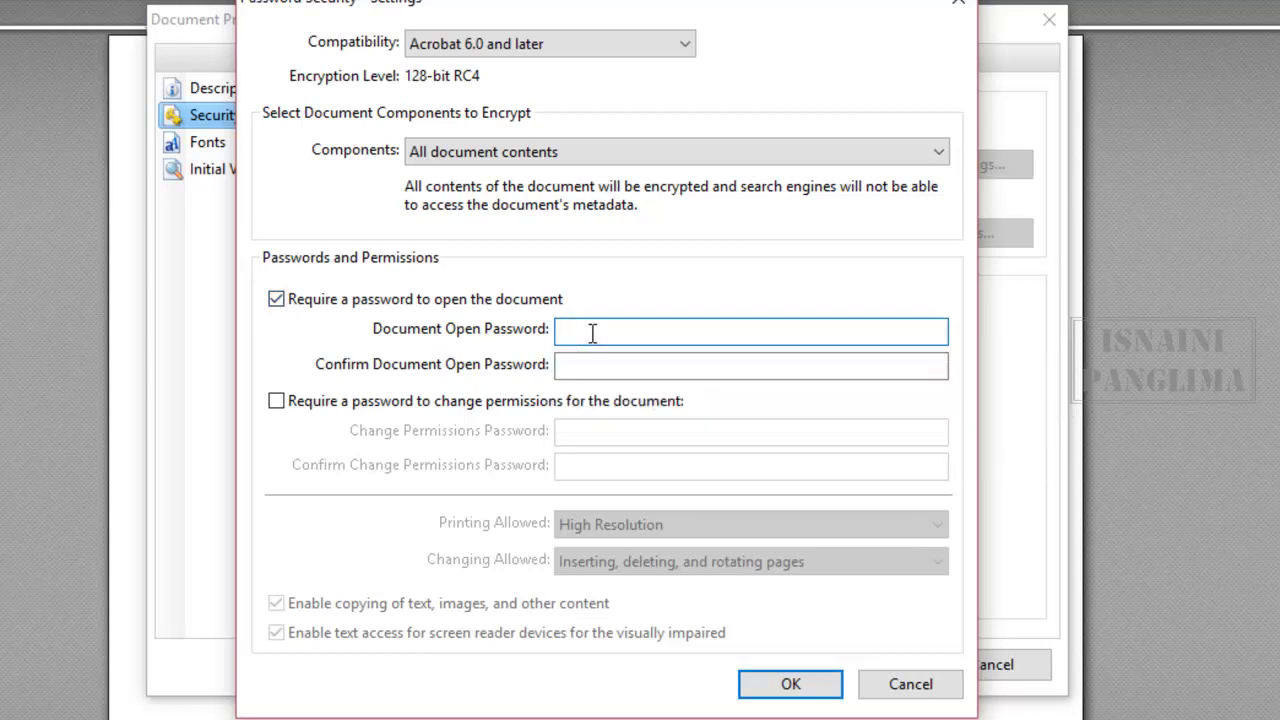
text(123)
click(599, 366)
text(123)
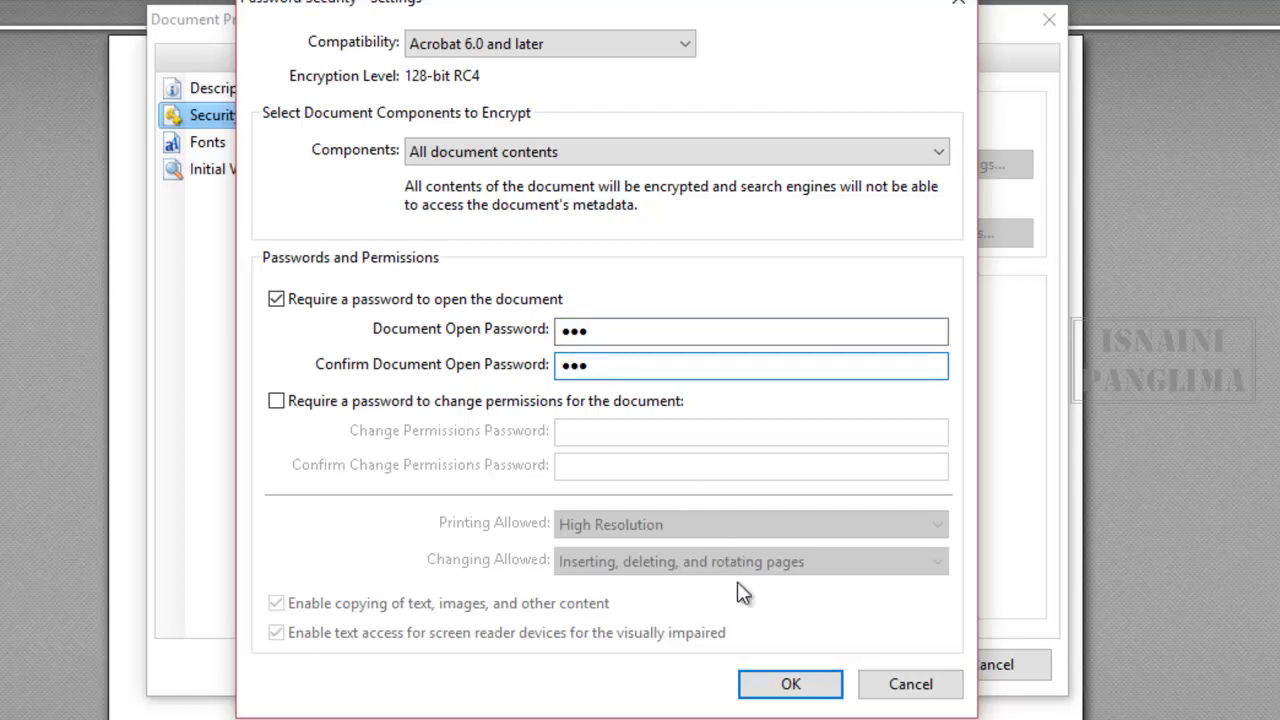
click(789, 688)
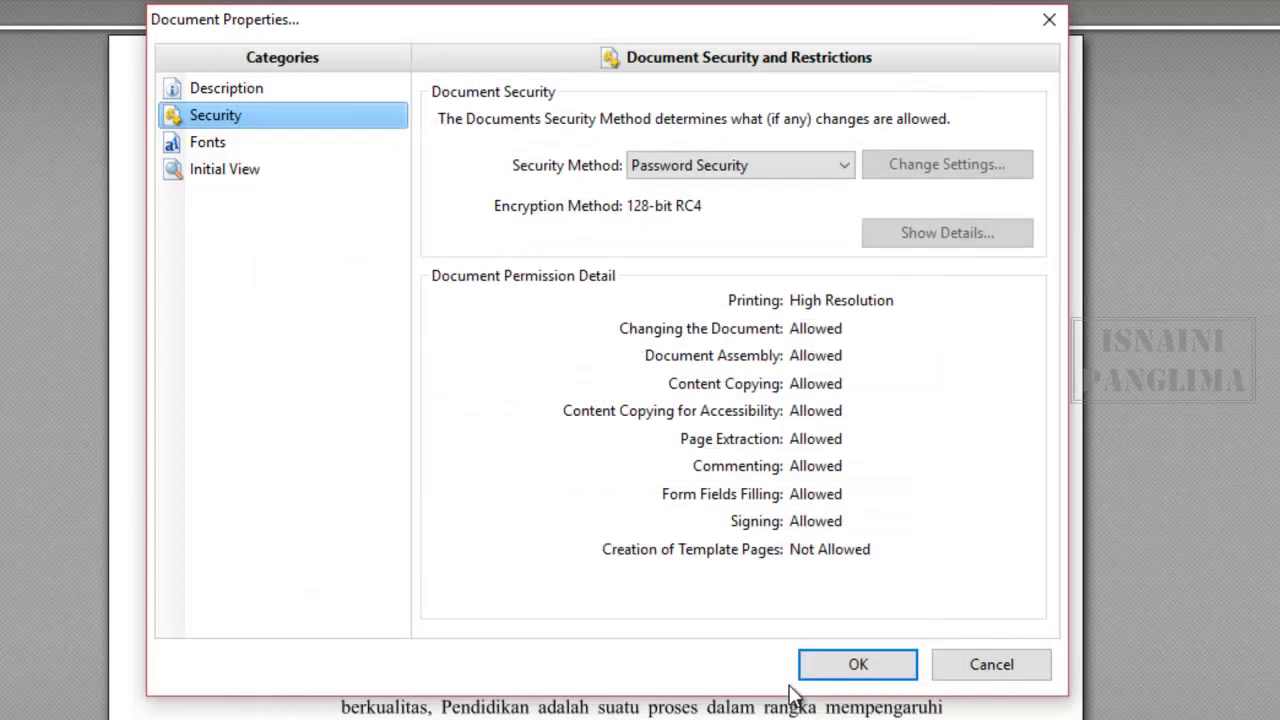
- Close Document Properties and the viewer, saving the protected SKRIPSI KU.pdf
click(879, 675)
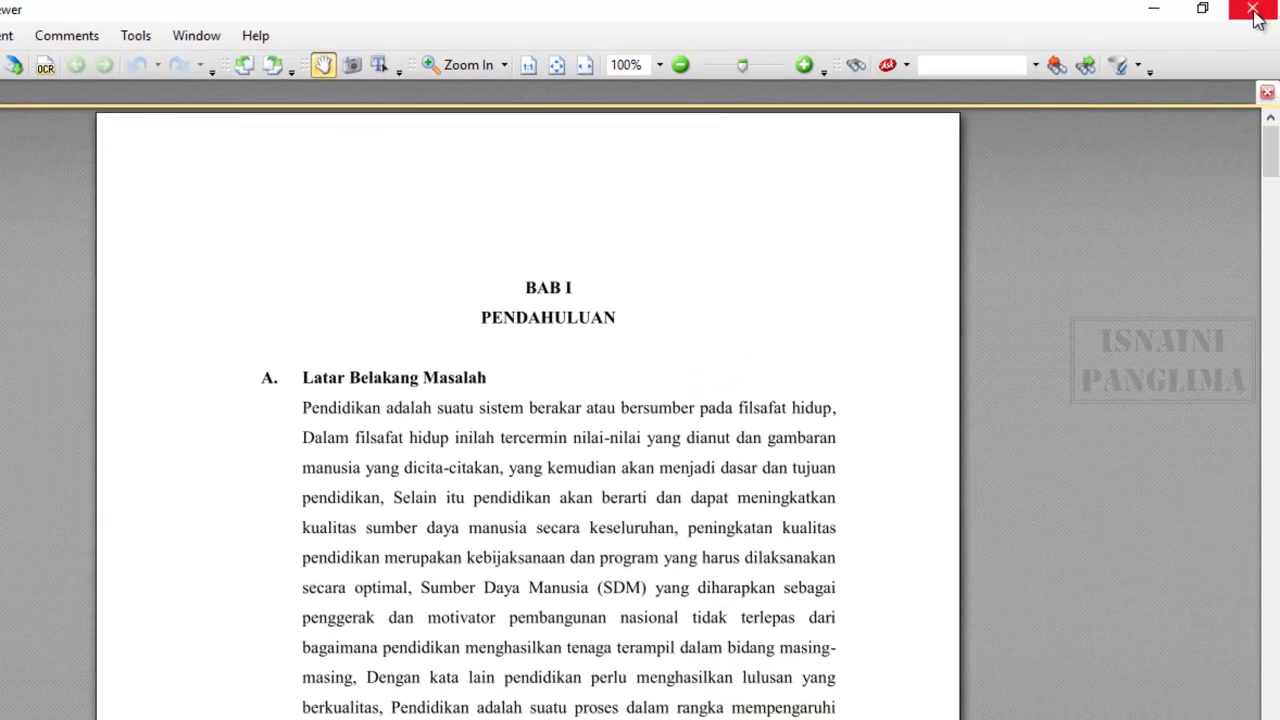
click(1252, 10)
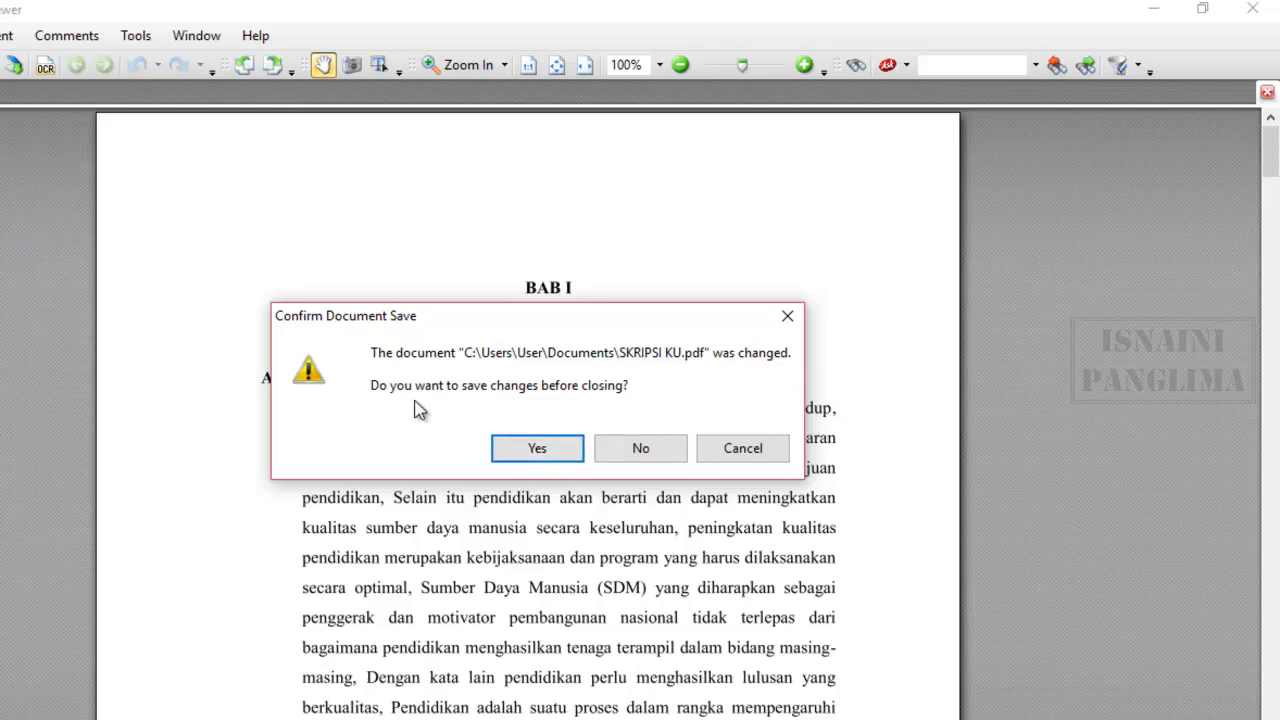
click(535, 448)
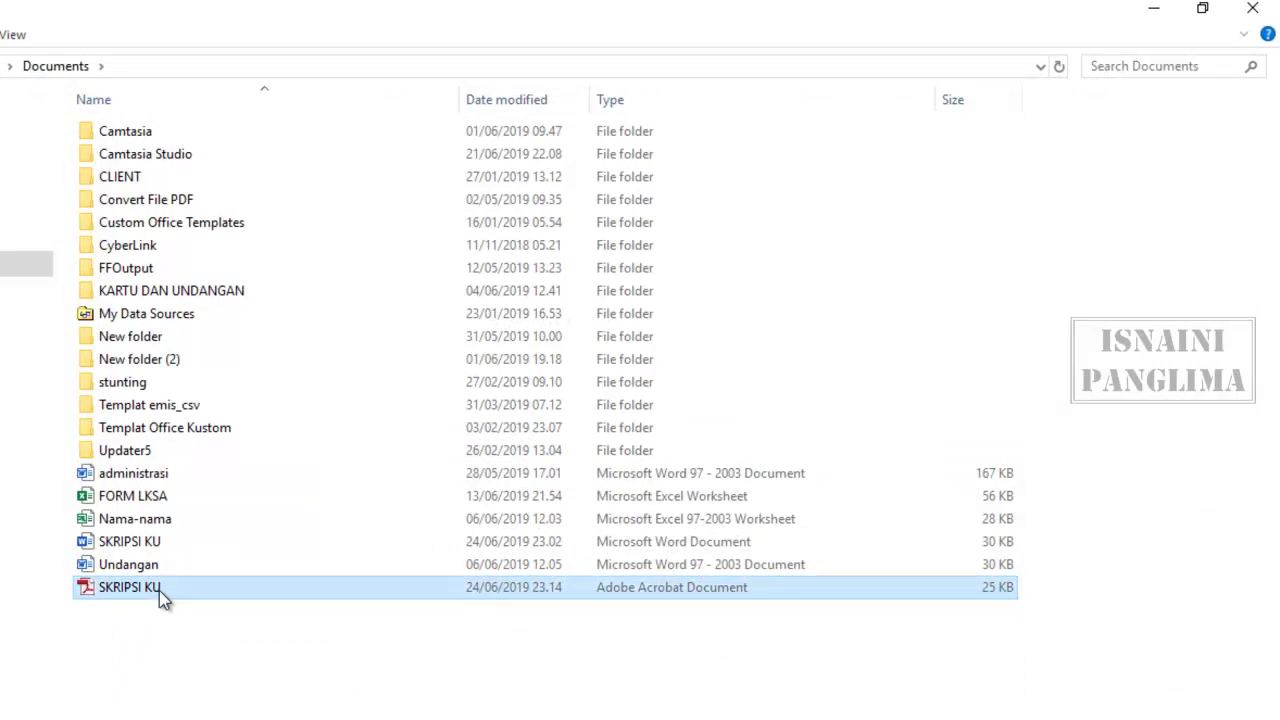
- Open SKRIPSI KU.pdf from Documents to confirm Adobe Reader now asks for a password
right_click(190, 593)
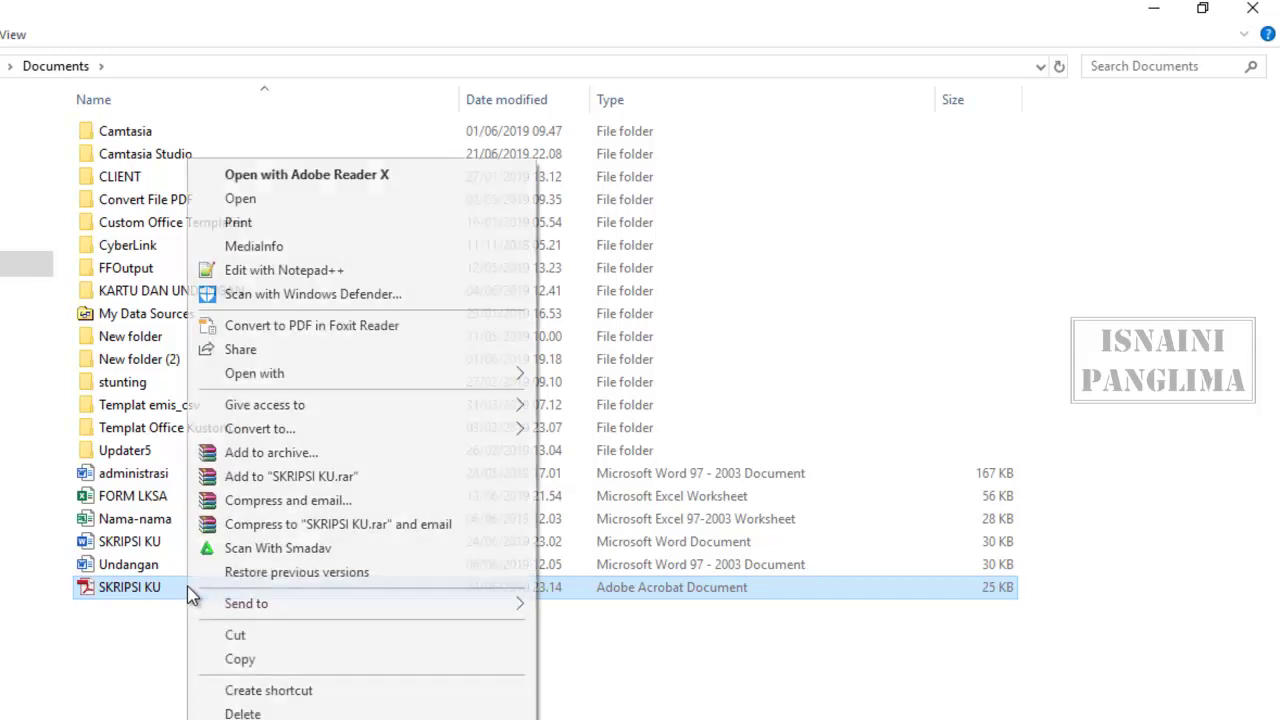
click(271, 205)
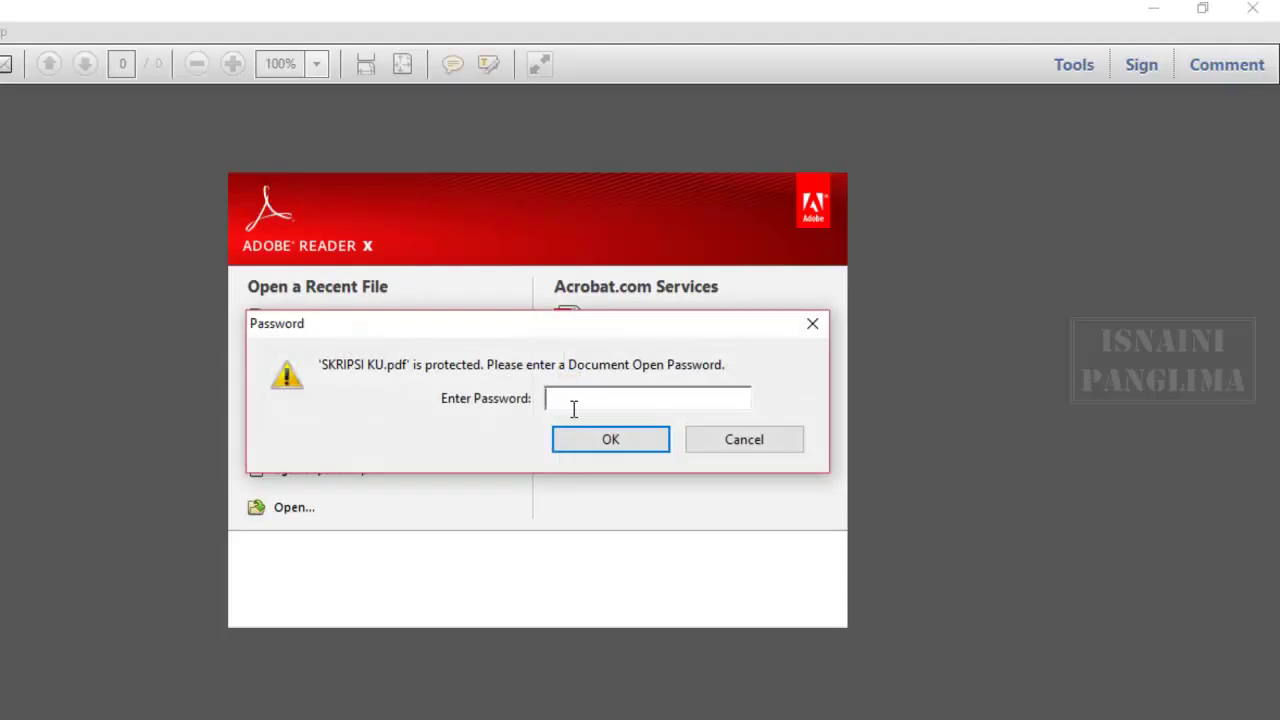
- Unlock SKRIPSI KU.pdf in Adobe Reader with the document password and scroll through page 1
drag(597, 333, 551, 285)
drag(632, 317, 578, 353)
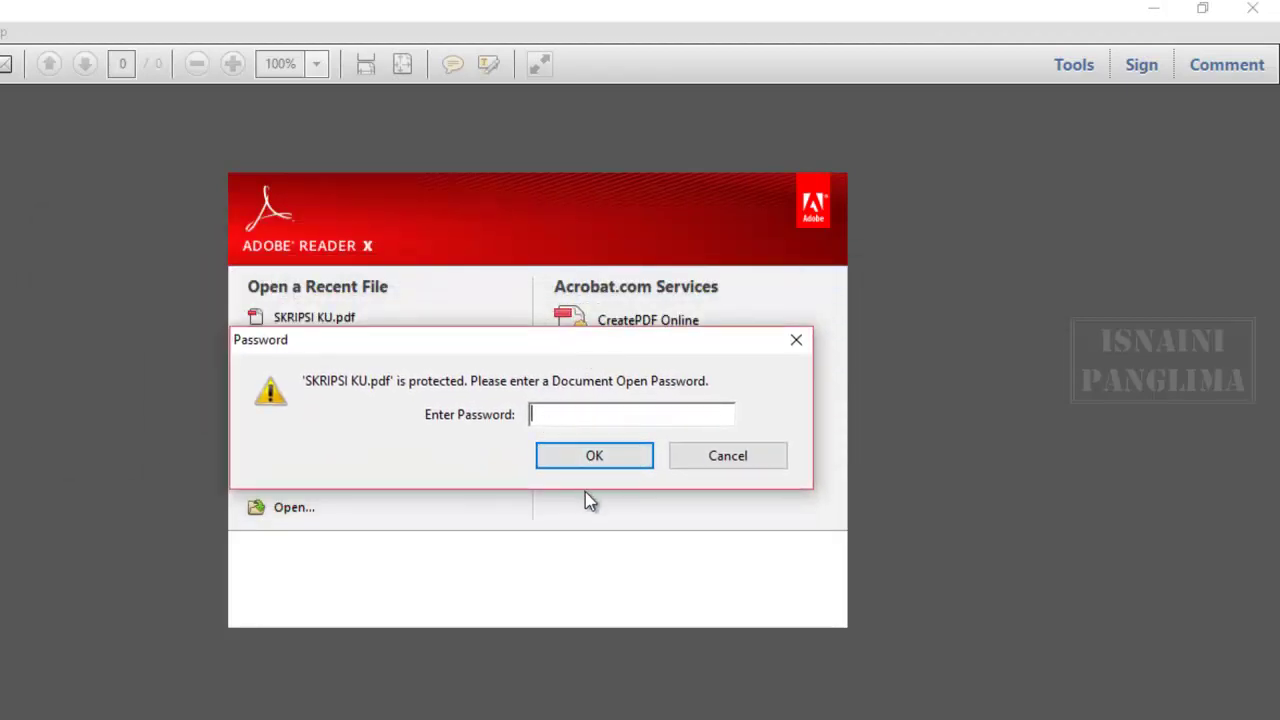
text(***)
click(591, 453)
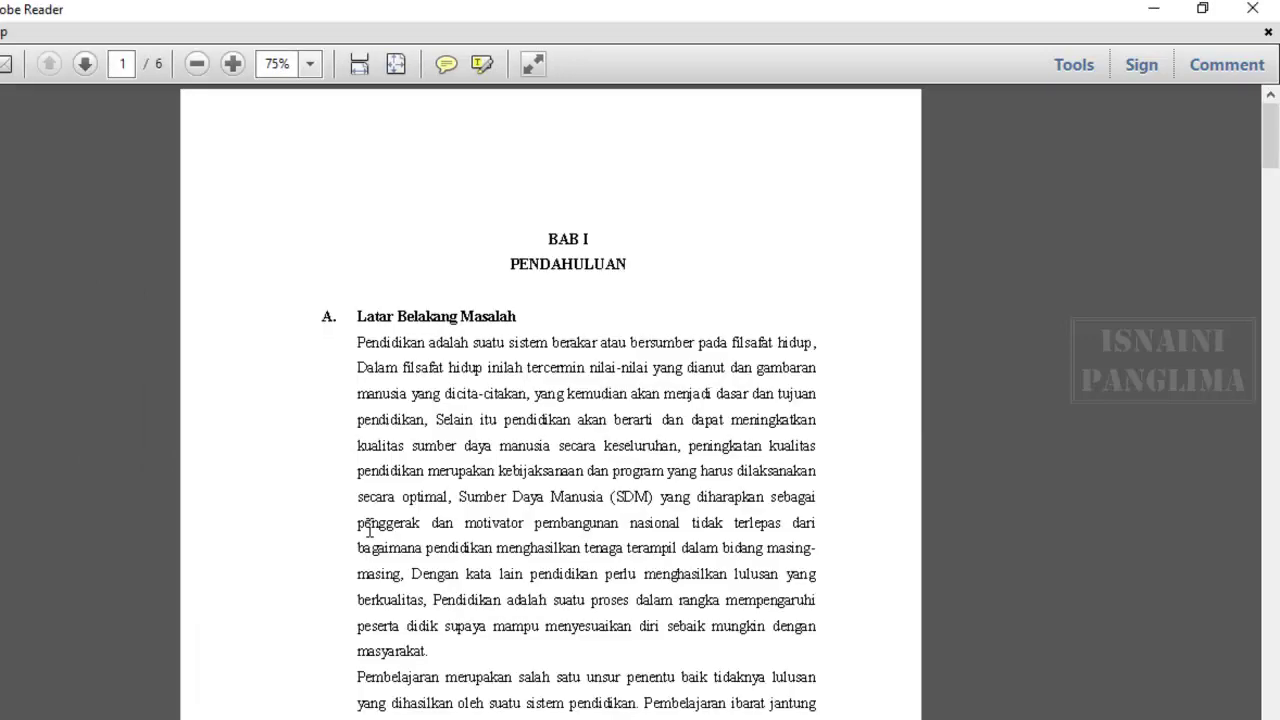
scroll(366, 460, down, 10)
scroll(407, 451, down, 1)
scroll(407, 451, up, 10)
scroll(421, 458, up, 3)
- Close Adobe Reader and open SKRIPSI KU.pdf with Foxit Reader 7.3
click(1252, 8)
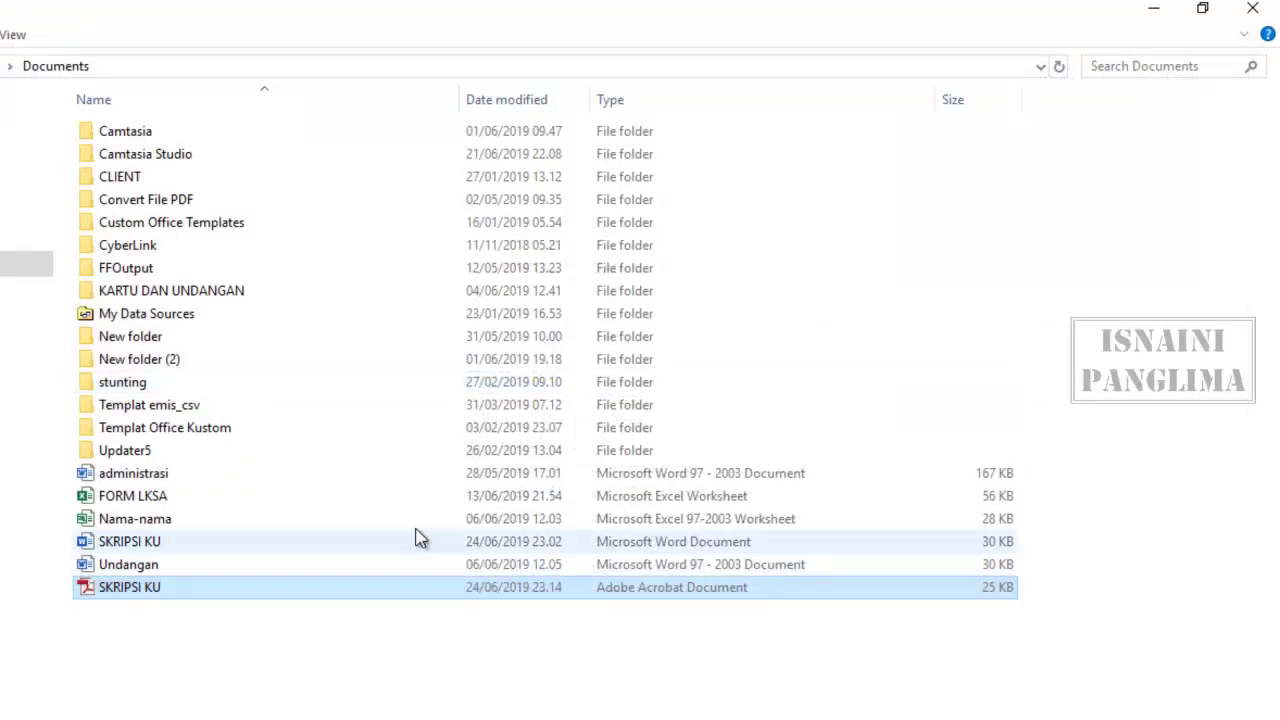
right_click(181, 591)
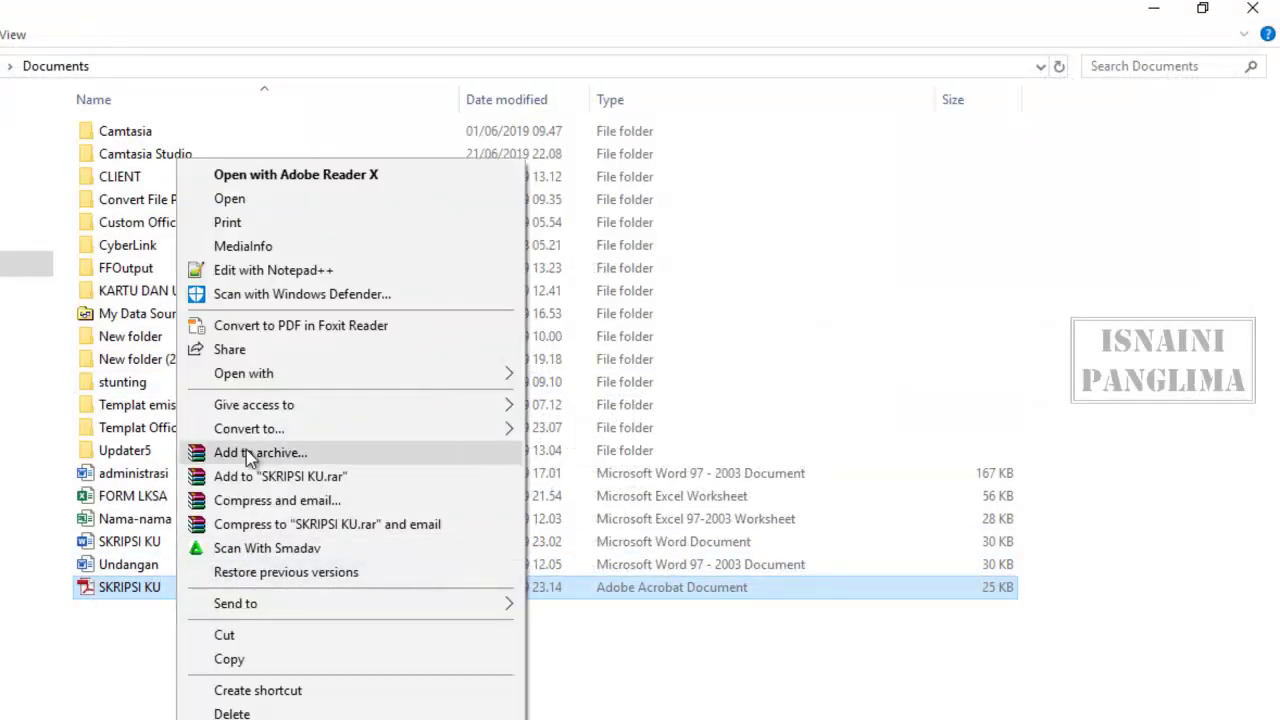
mouse_move(366, 376)
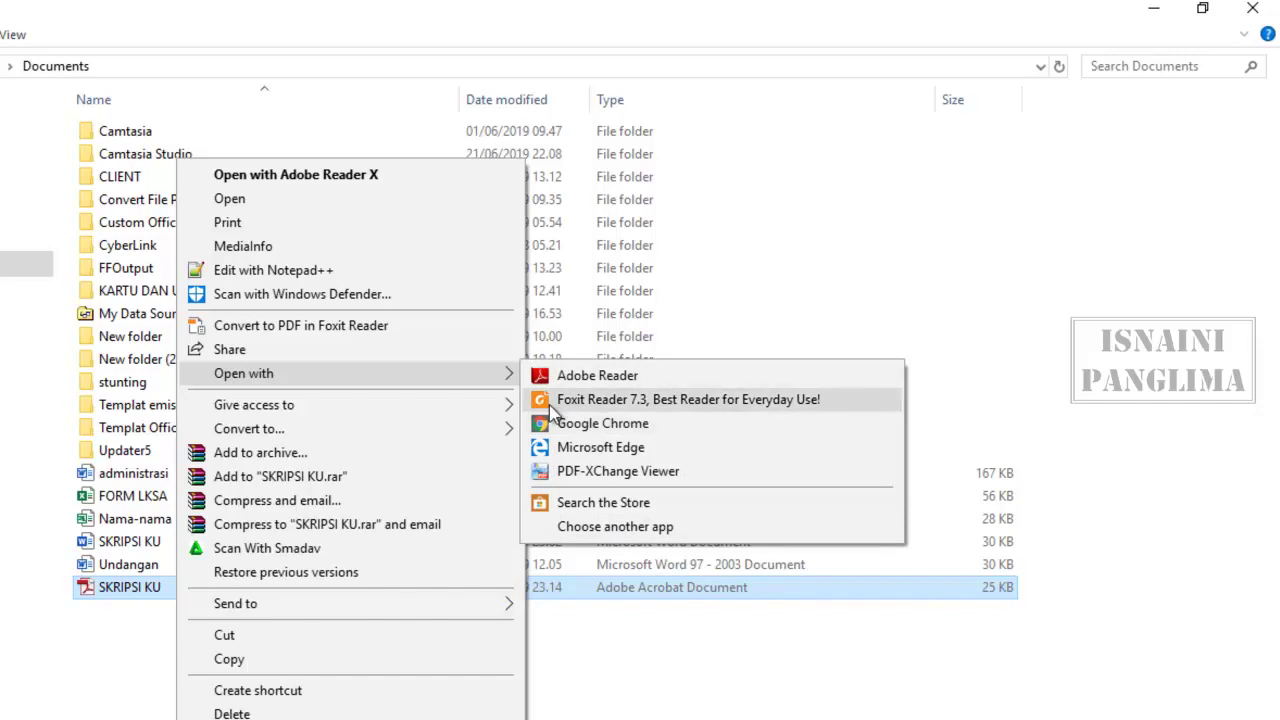
click(585, 405)
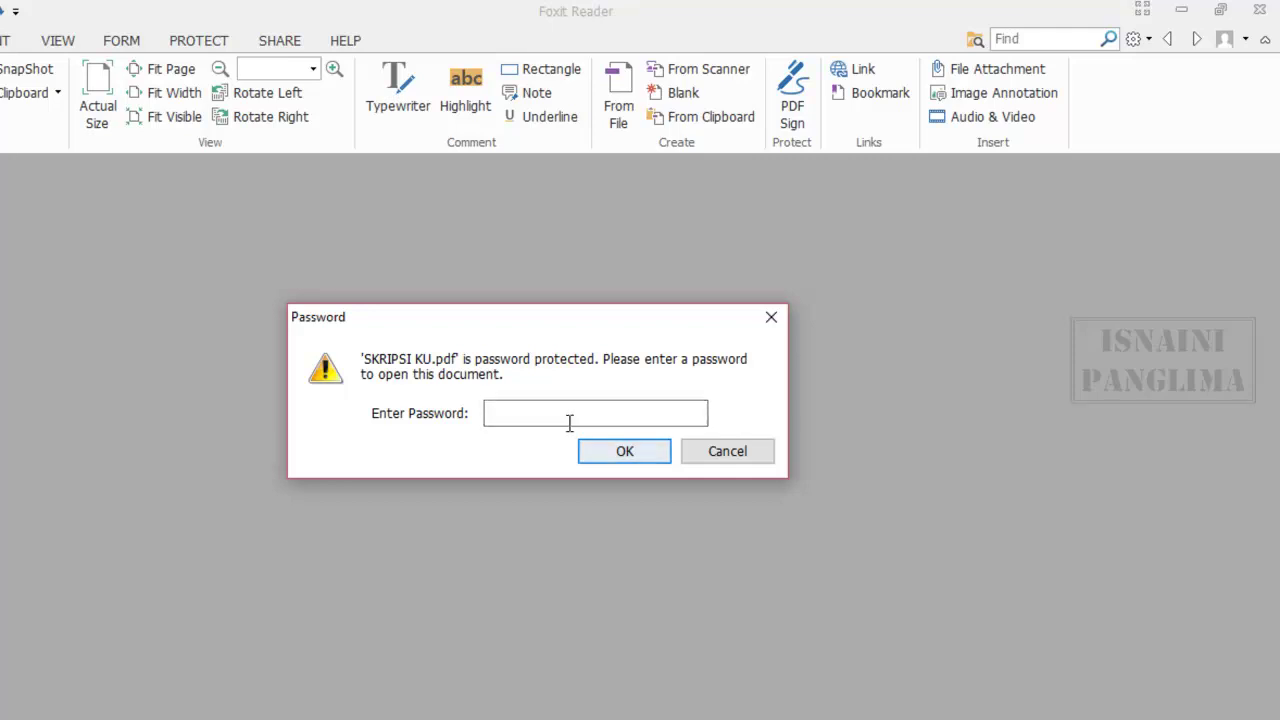
- Unlock the PDF in Foxit Reader with its password, declining to make Foxit the default viewer
text(•••)
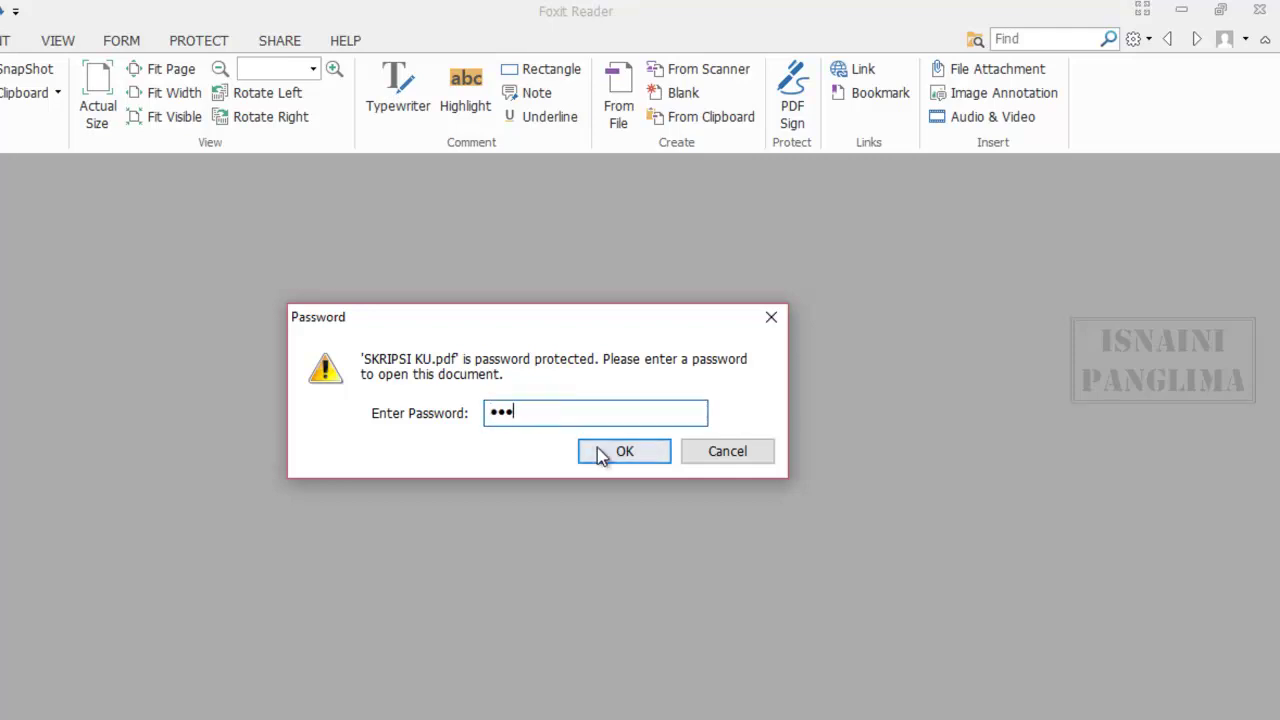
click(607, 452)
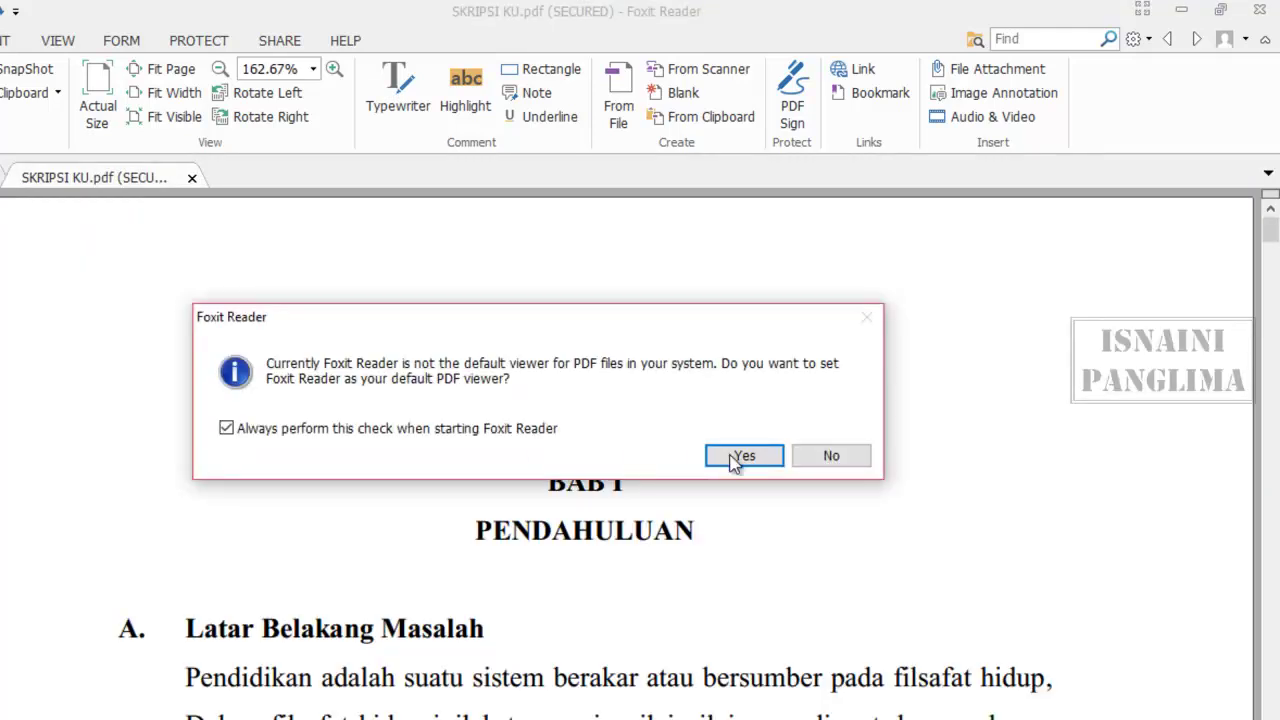
click(801, 458)
scroll(671, 467, down, 10)
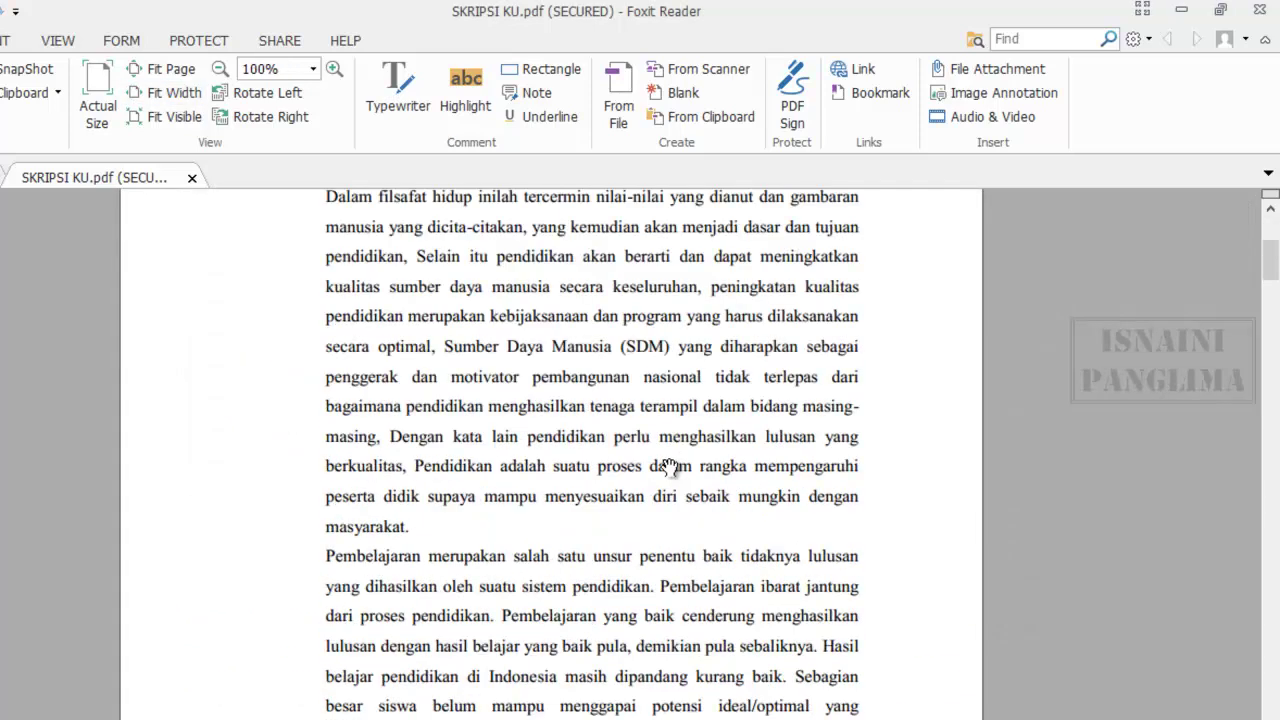
- Close Foxit Reader and open SKRIPSI KU.pdf with PDF-XChange Viewer
click(1256, 12)
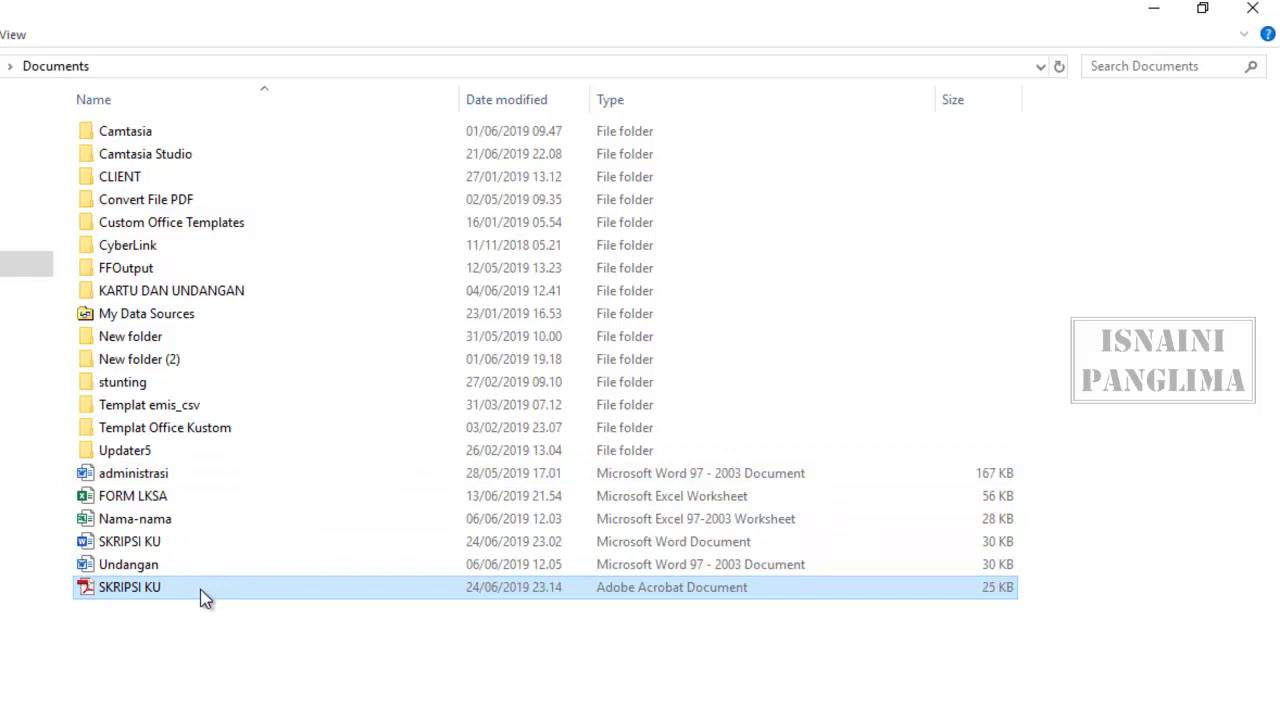
right_click(203, 589)
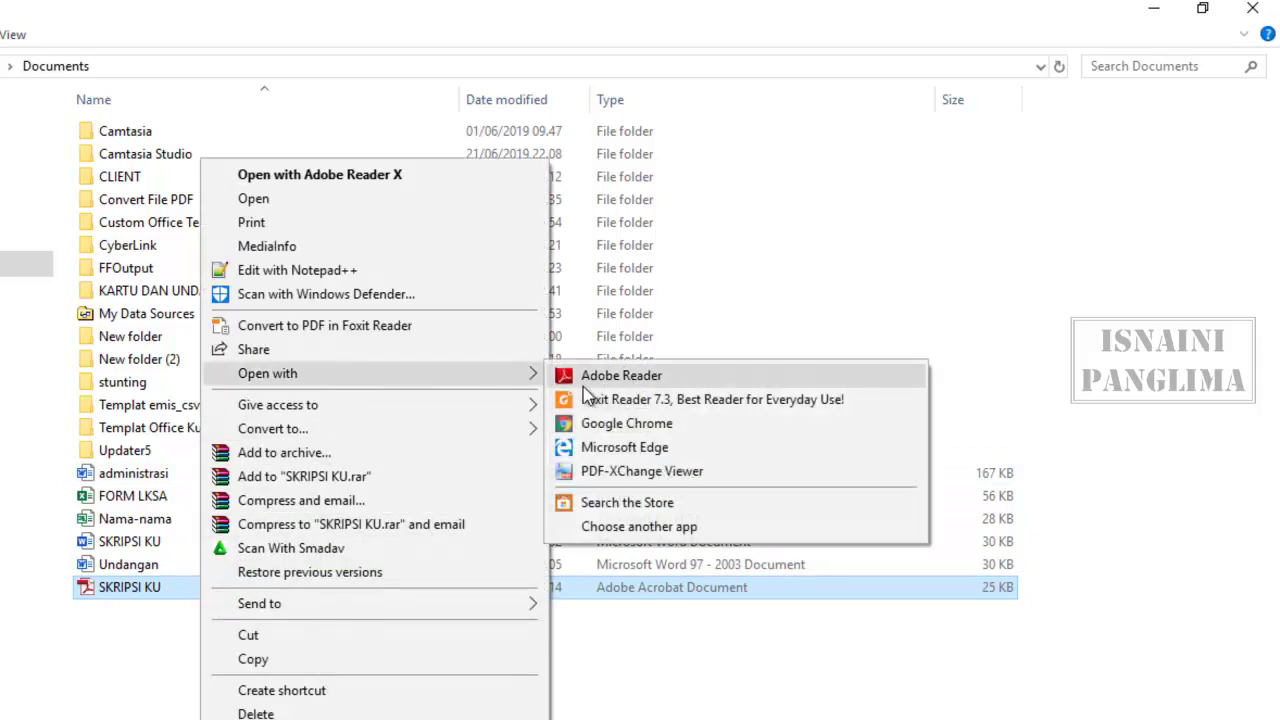
click(612, 474)
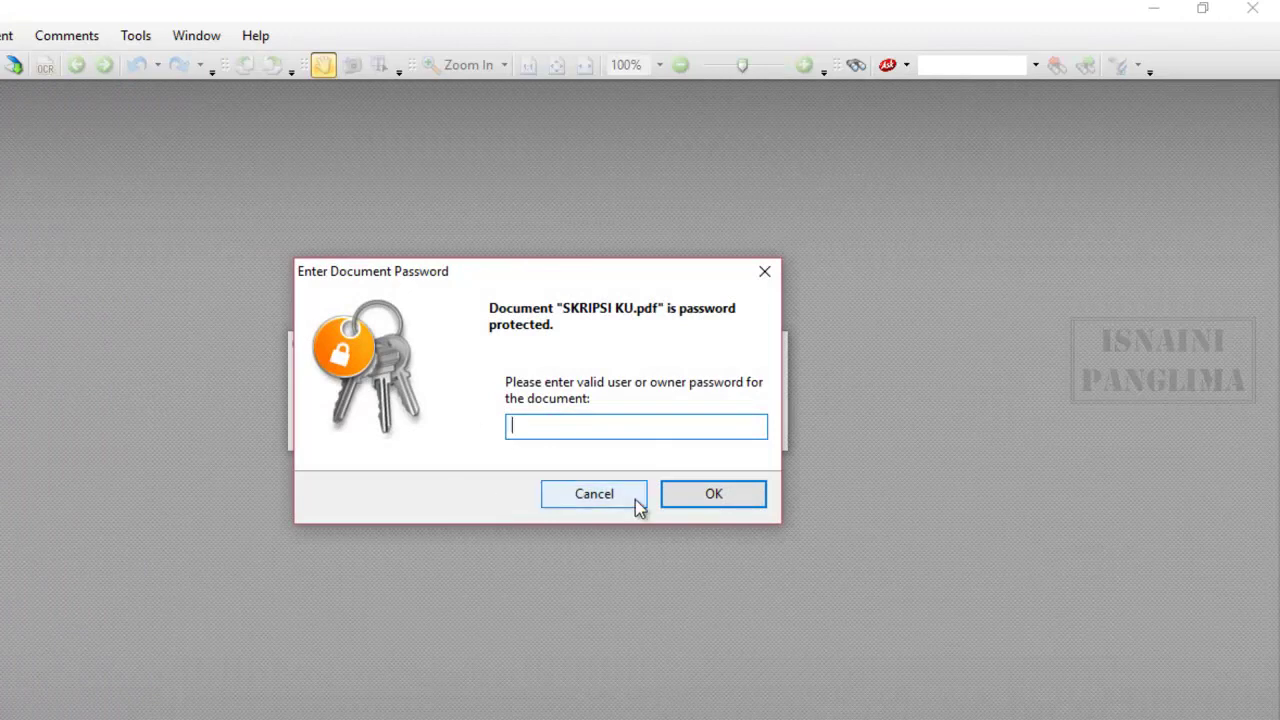
- Enter the document password, decline the default-viewer prompt, and scroll to the BAB I PENDAHULUAN page
text(123)
click(718, 499)
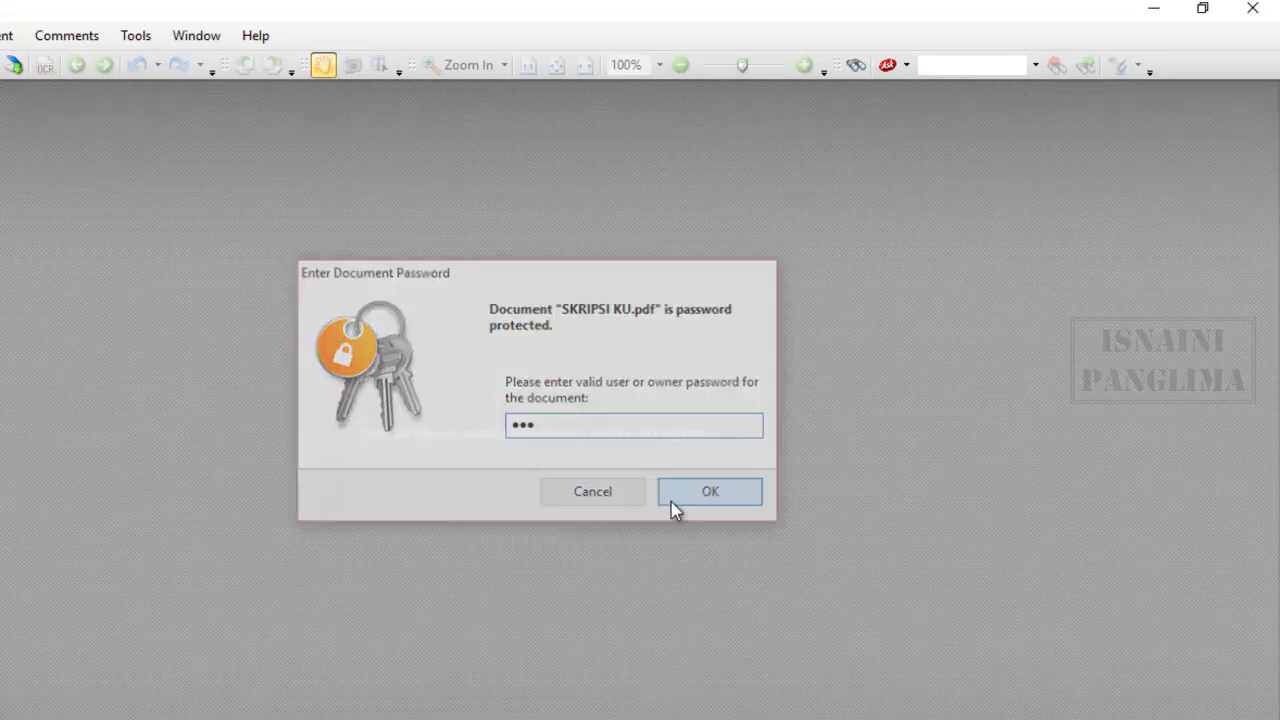
click(732, 432)
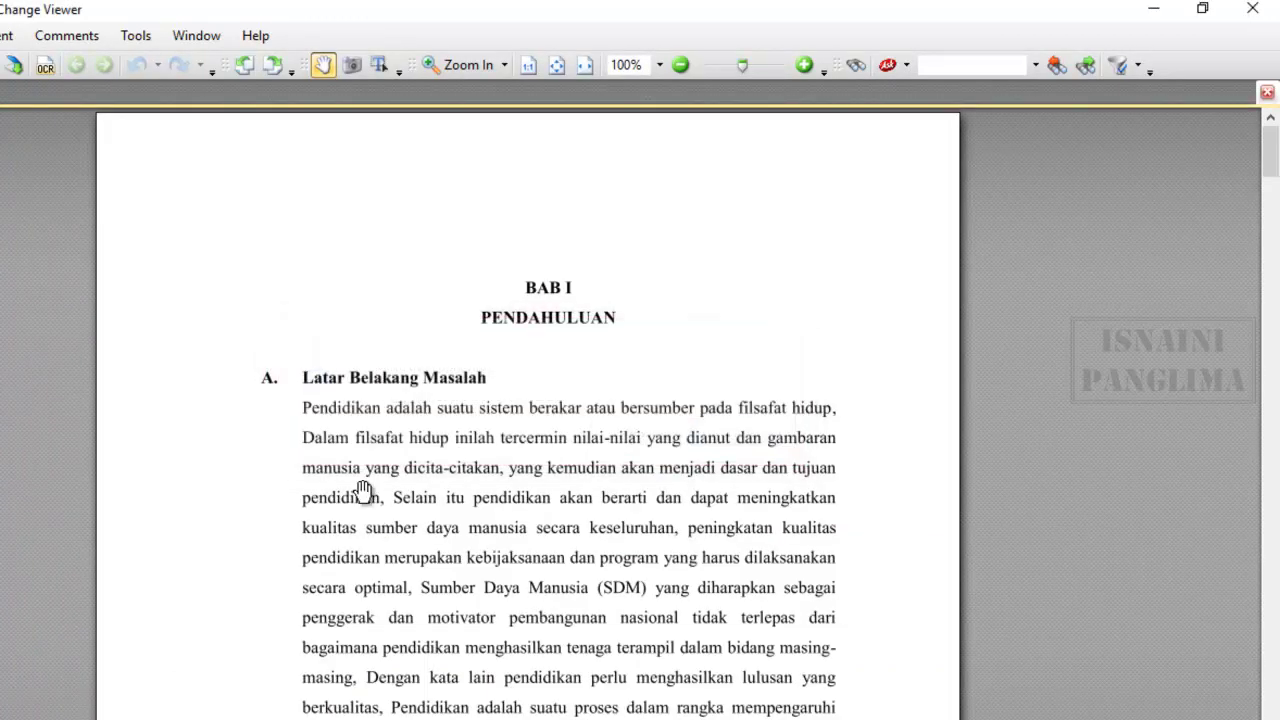
scroll(351, 443, down, 10)
scroll(443, 471, down, 5)
scroll(463, 480, up, 15)
scroll(460, 440, up, 6)
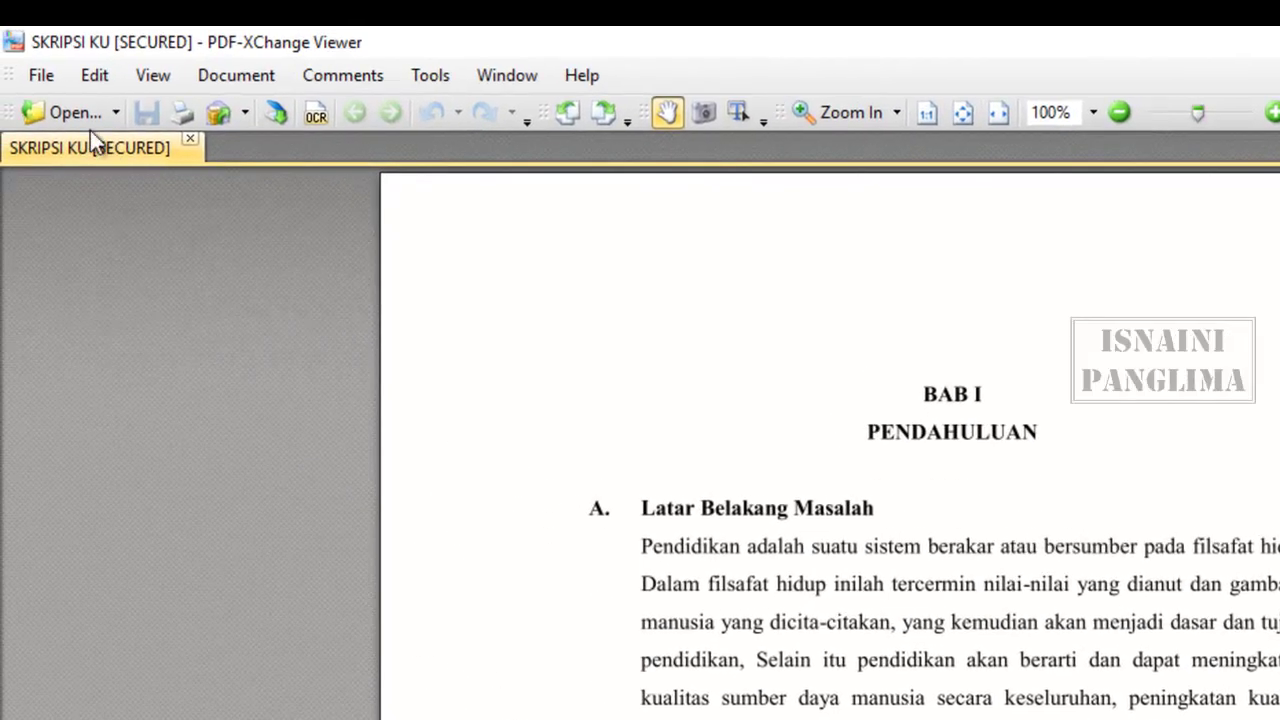
- Set the Security Method in Document Properties to No Security and confirm it
click(0, 35)
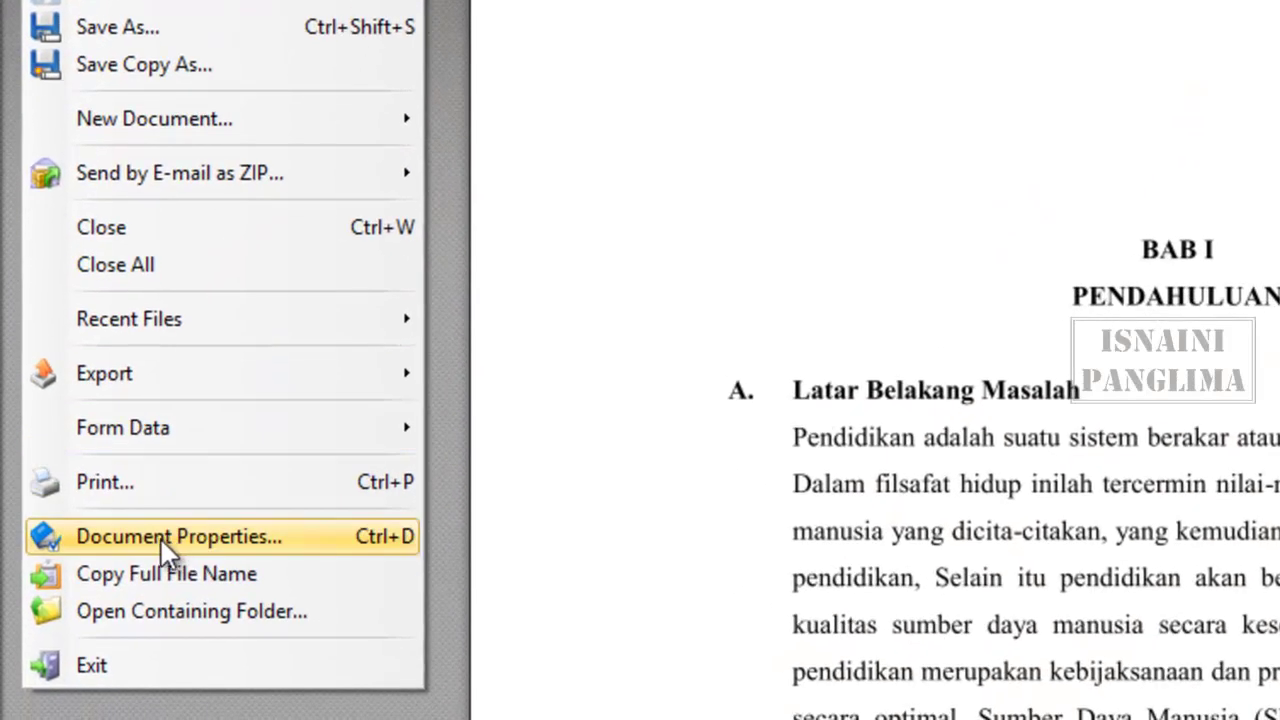
click(163, 536)
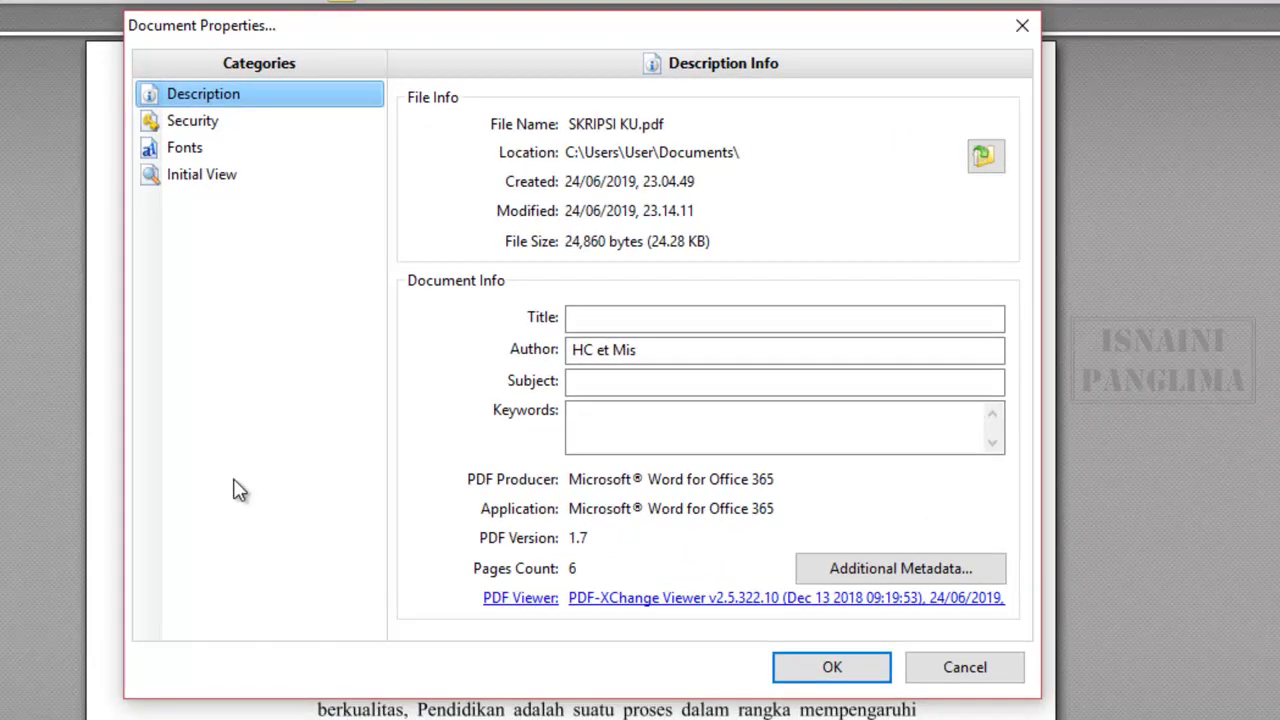
click(174, 121)
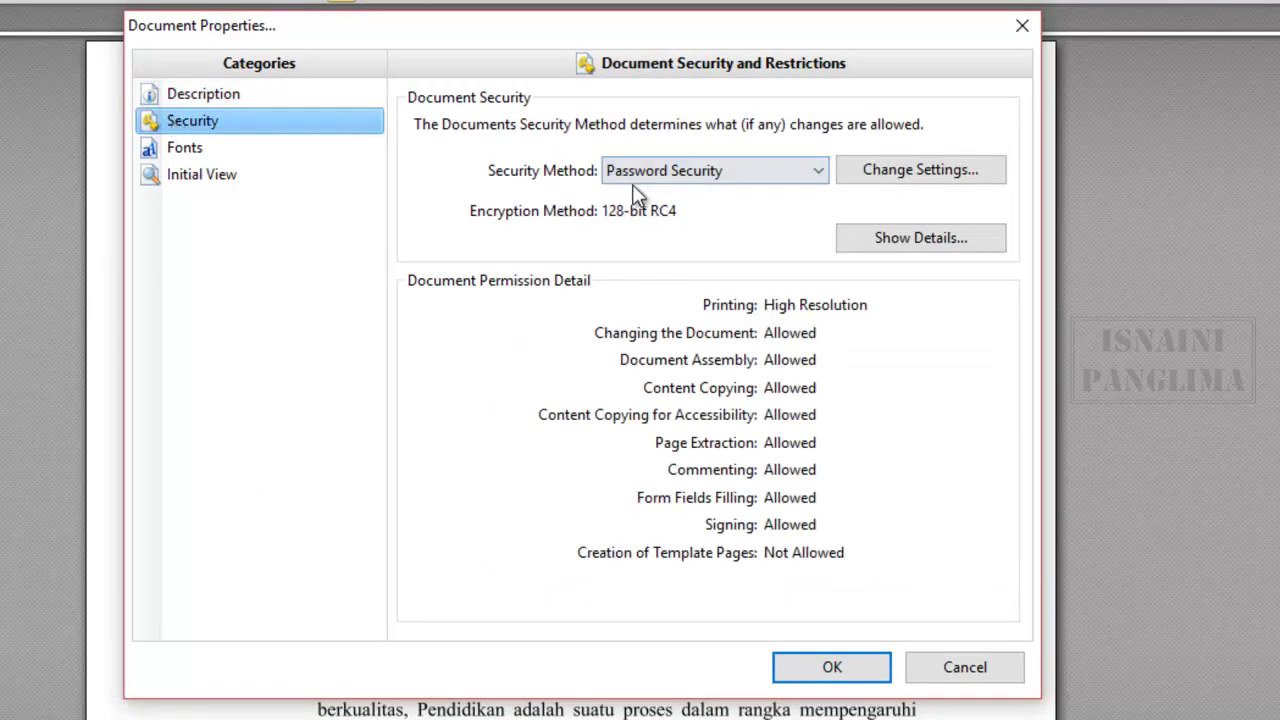
click(664, 173)
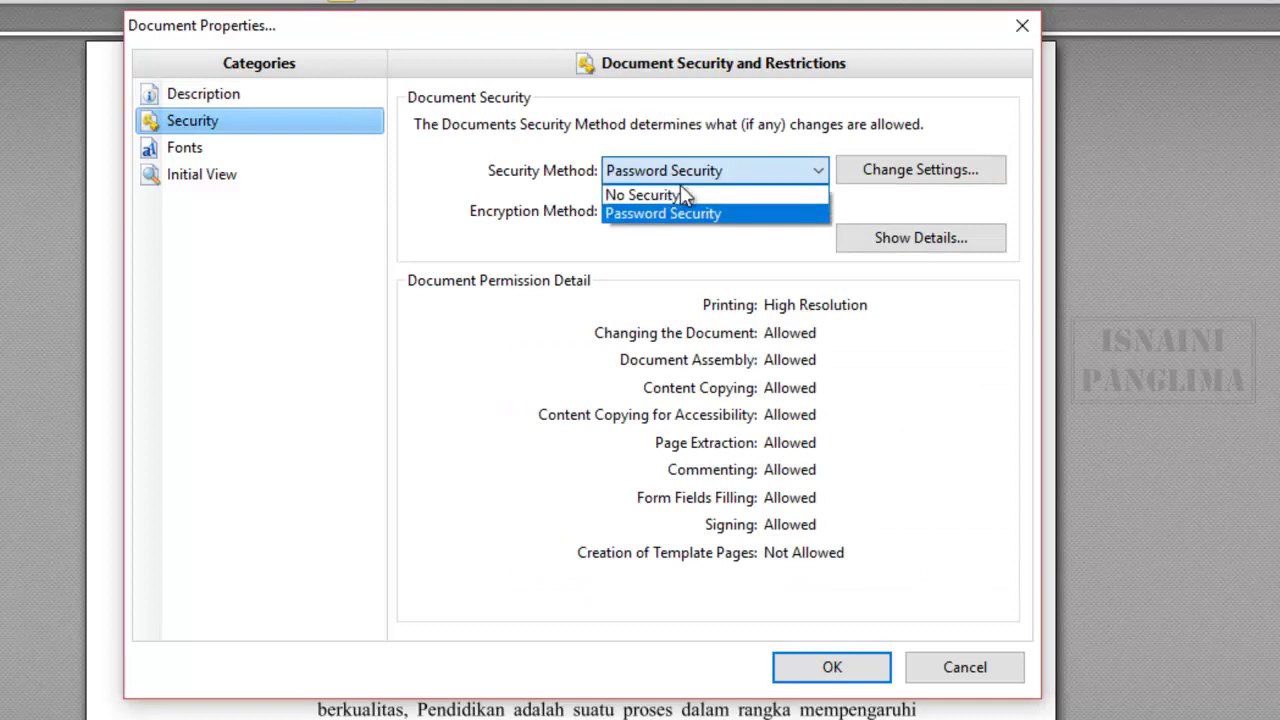
click(658, 195)
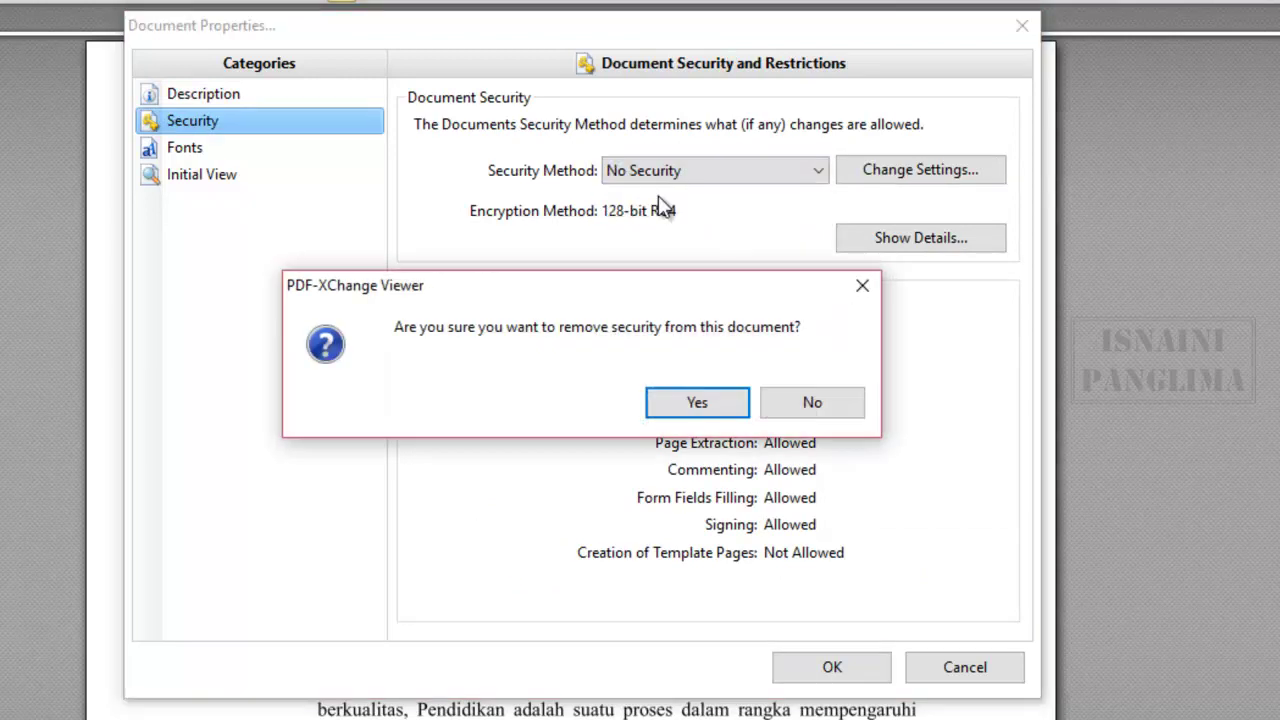
click(714, 406)
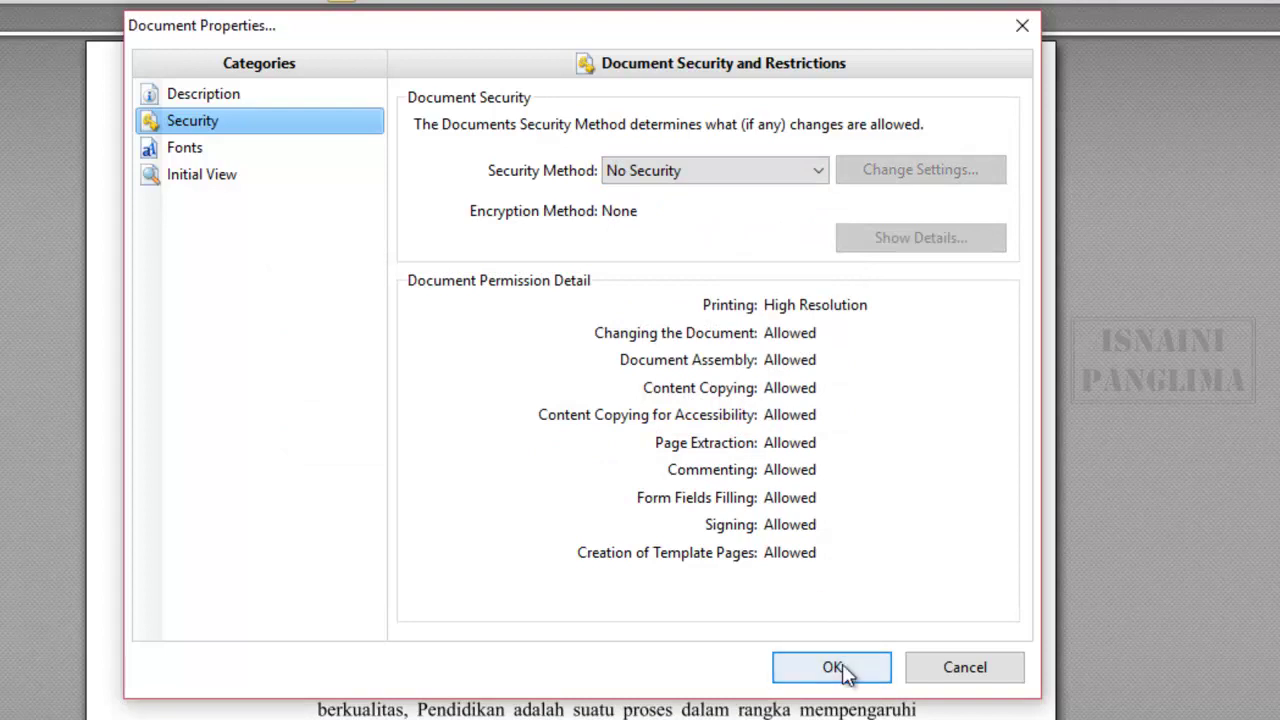
click(835, 667)
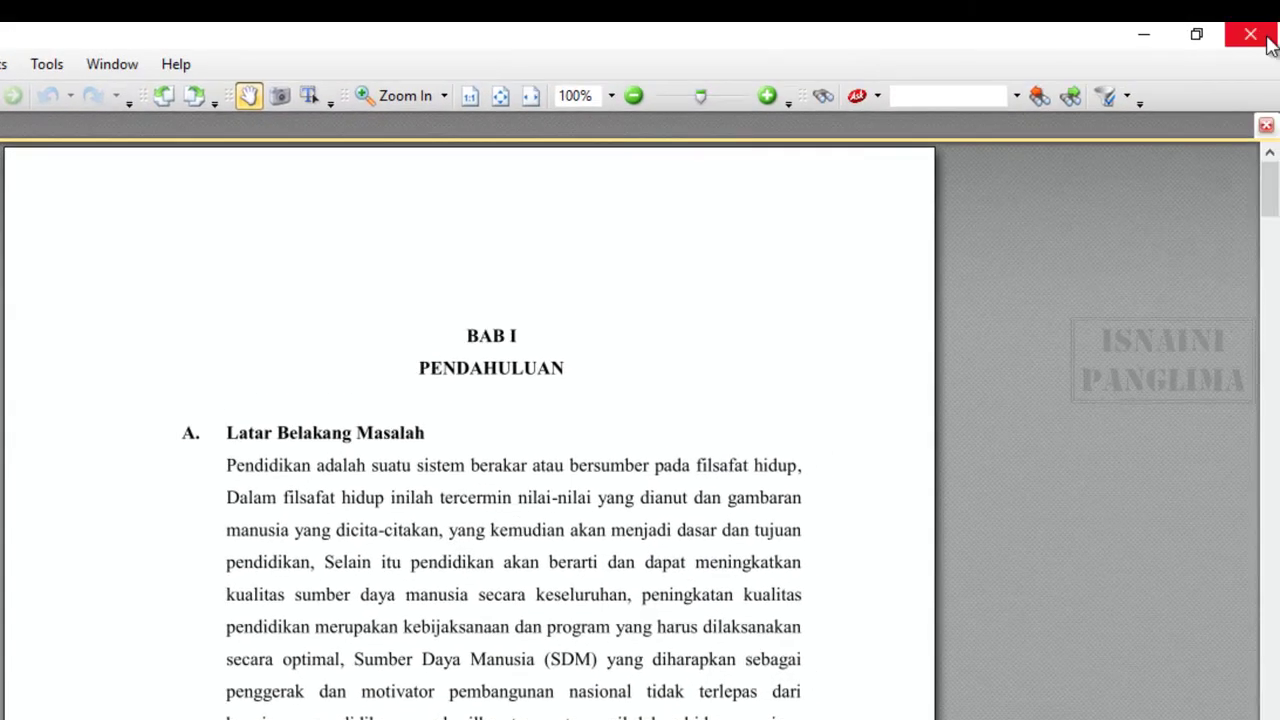
- Close and save the unsecured PDF, then reopen it in the default reader
click(1250, 34)
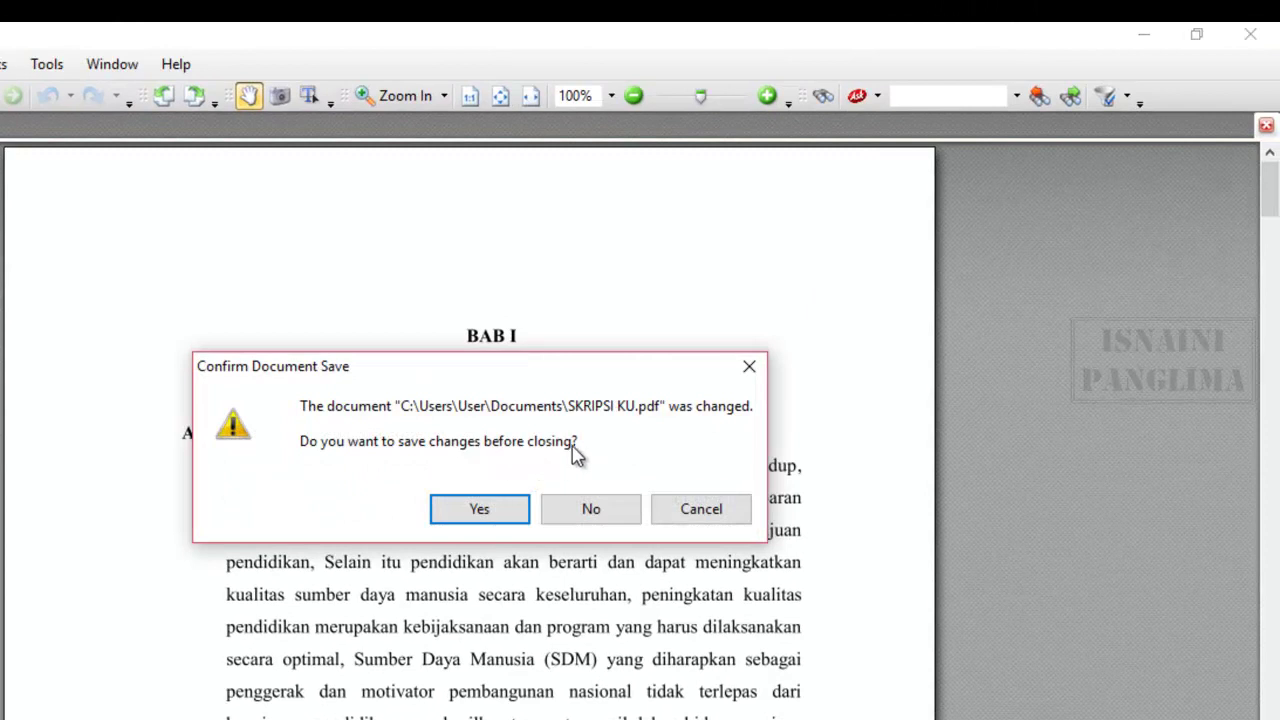
click(480, 512)
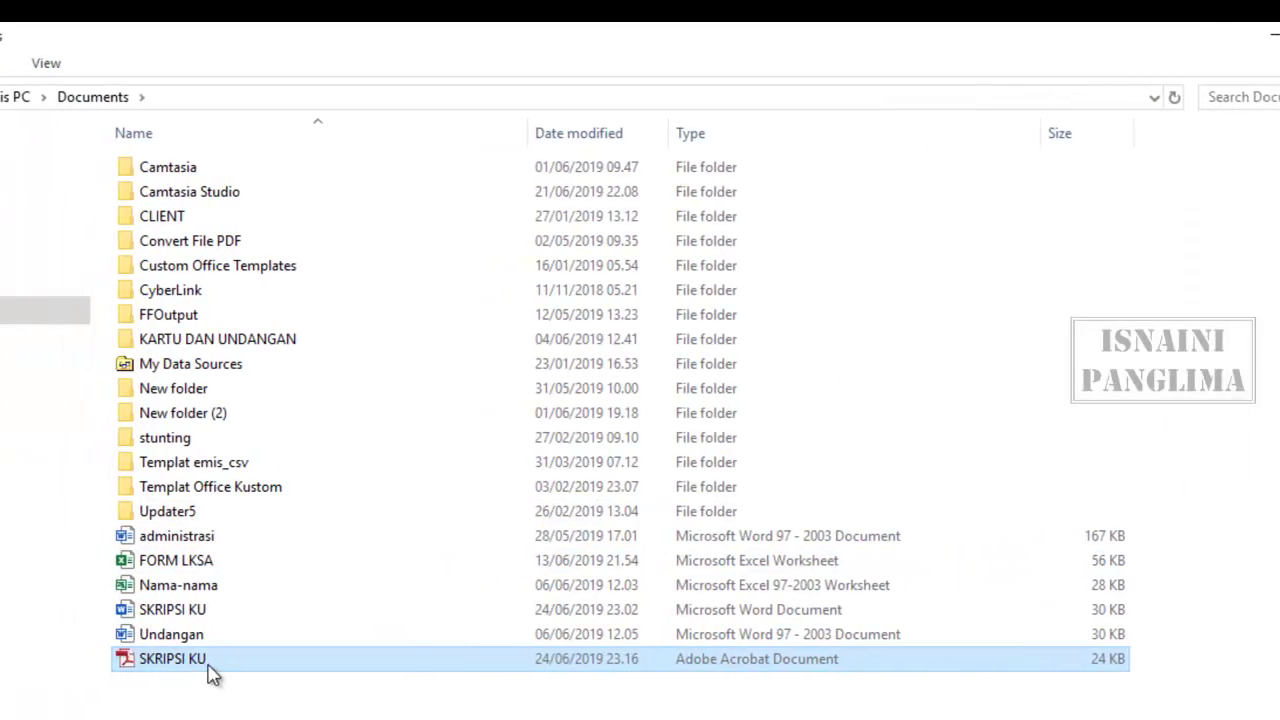
right_click(210, 672)
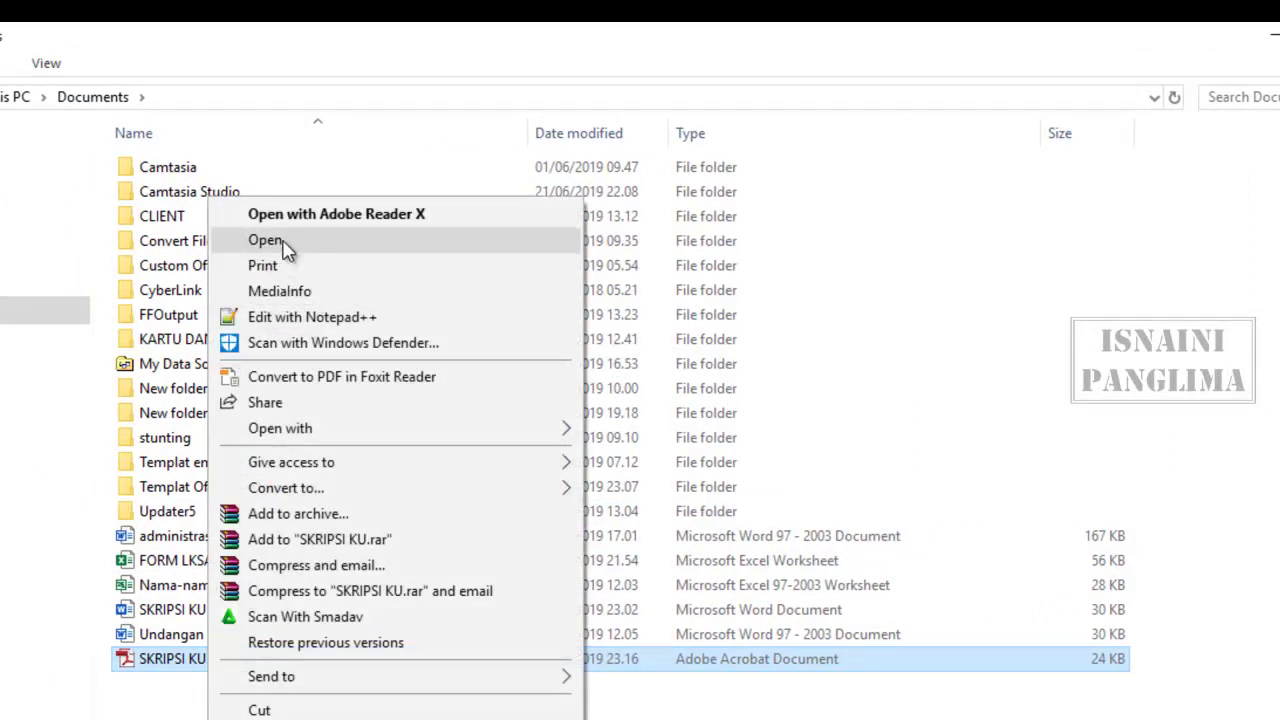
click(267, 241)
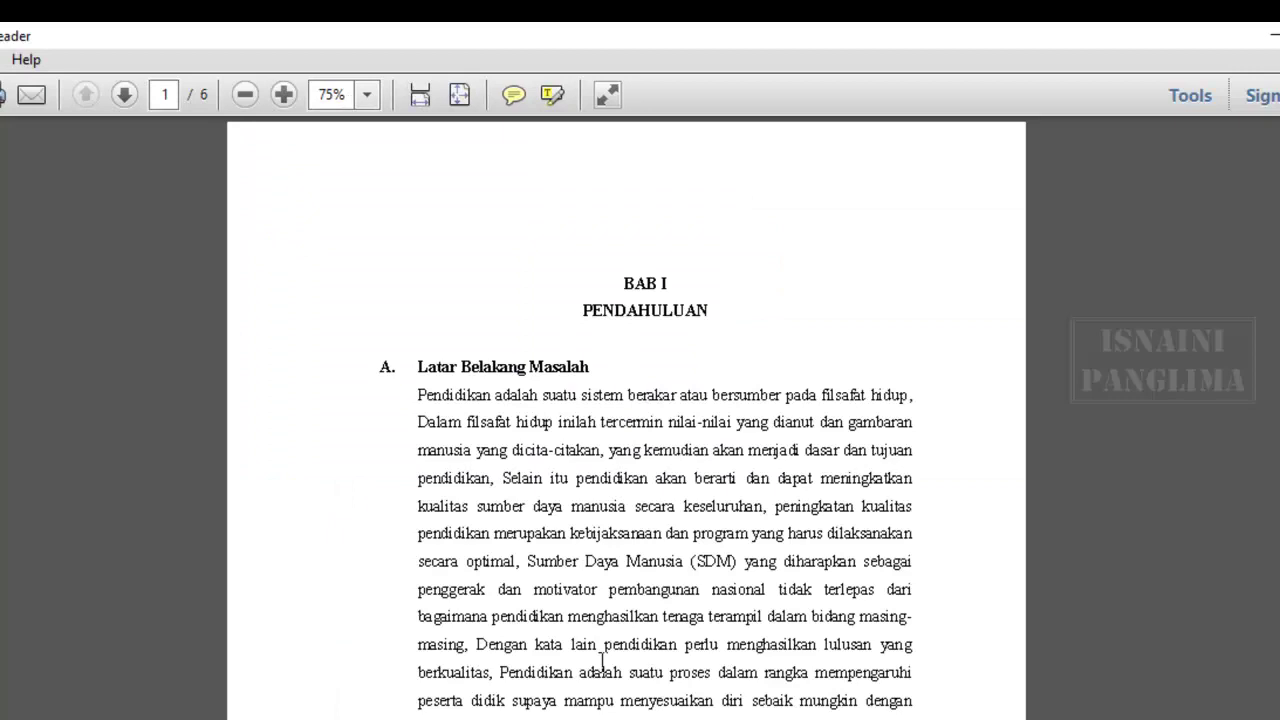
- Scroll through the six pages of the unsecured SKRIPSI KU in Adobe Reader
ctrl+scroll(601, 660, up, 2)
ctrl+scroll(600, 586, down, 2)
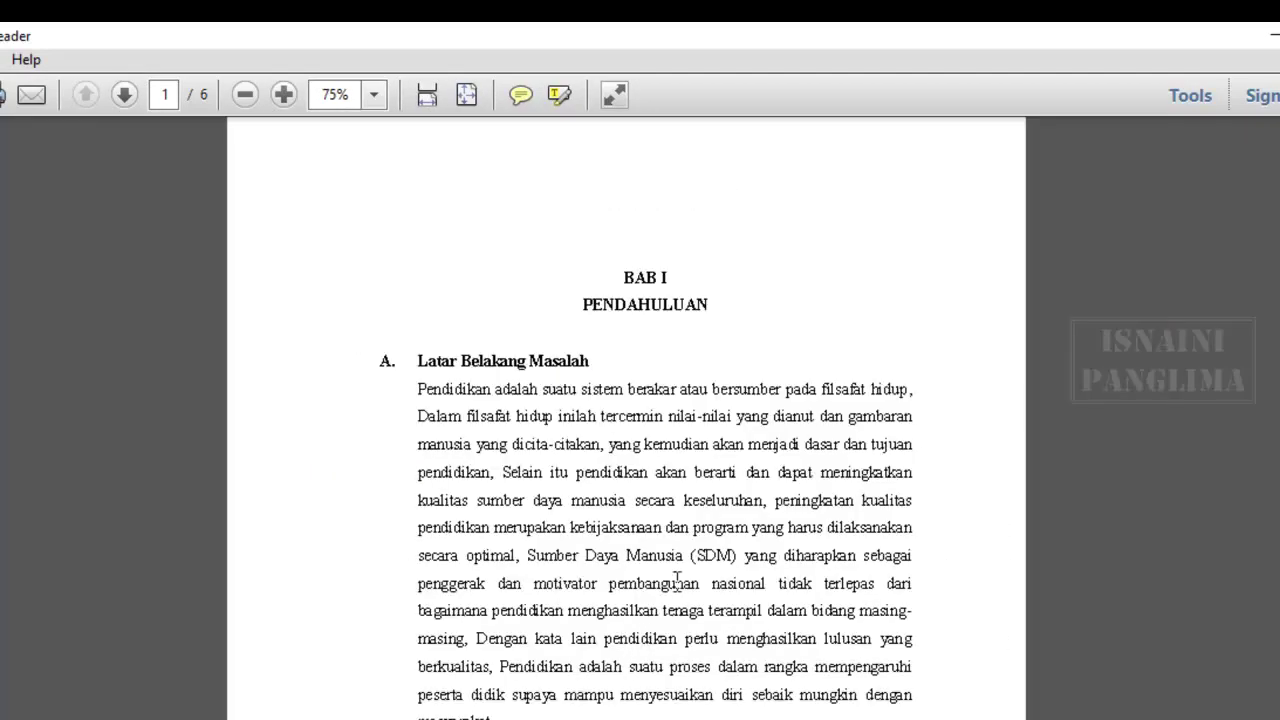
scroll(665, 655, down, 8)
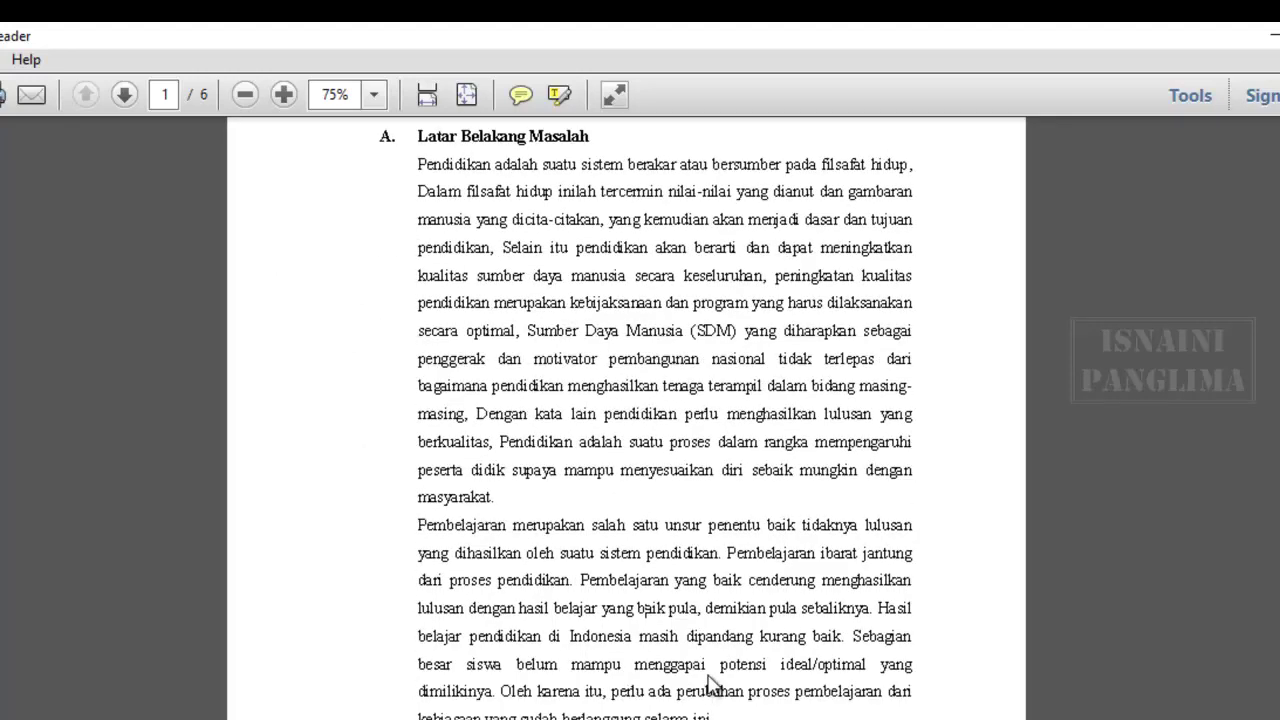
scroll(726, 680, down, 20)
scroll(731, 689, up, 20)
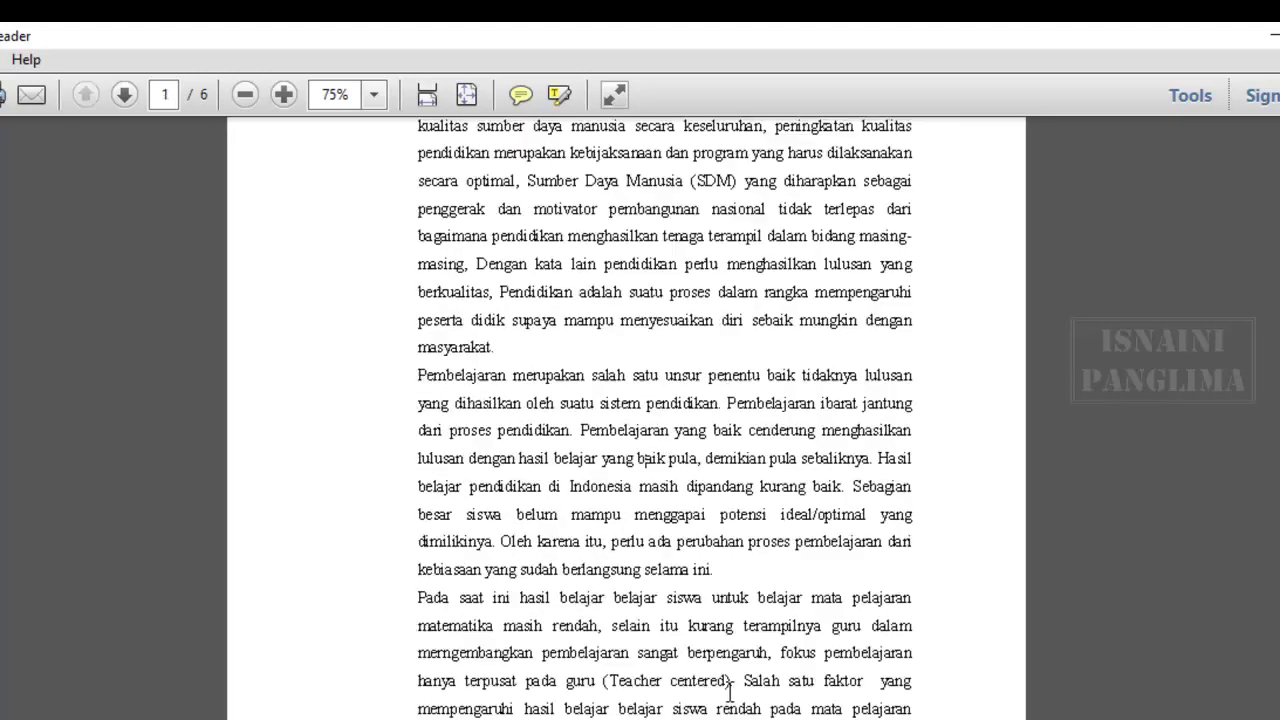
scroll(731, 685, up, 3)
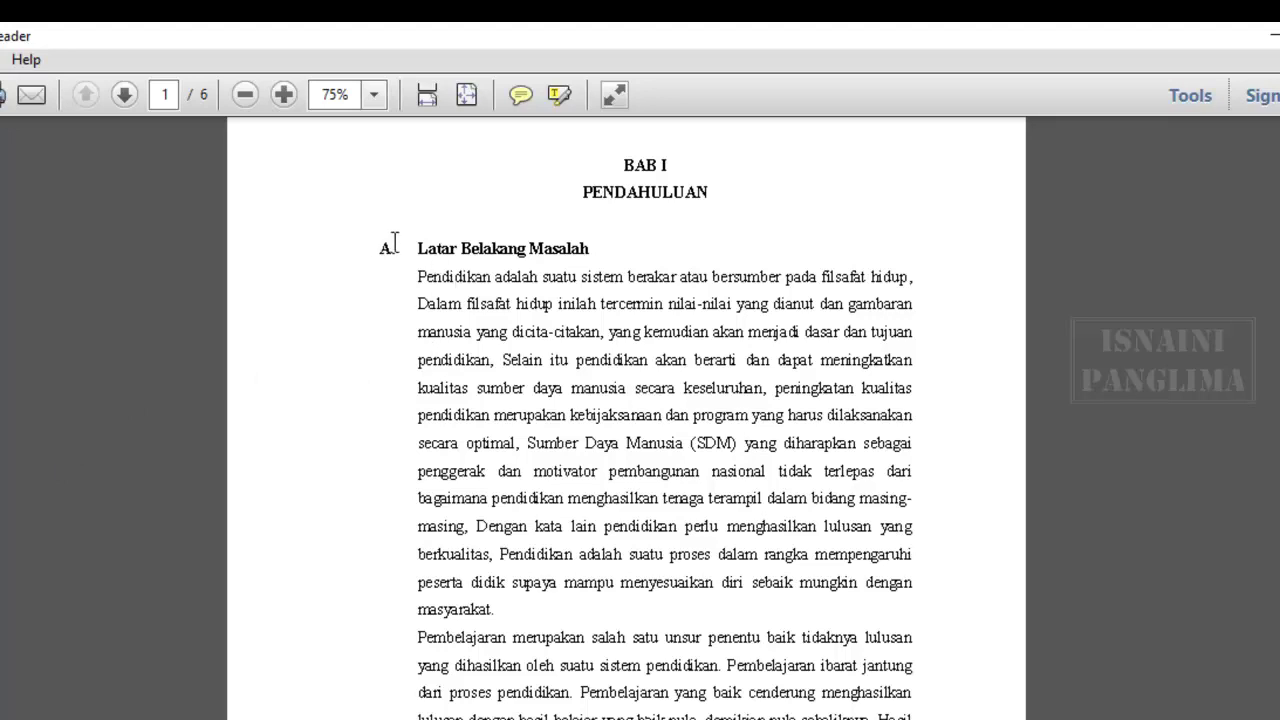
scroll(592, 306, up, 3)
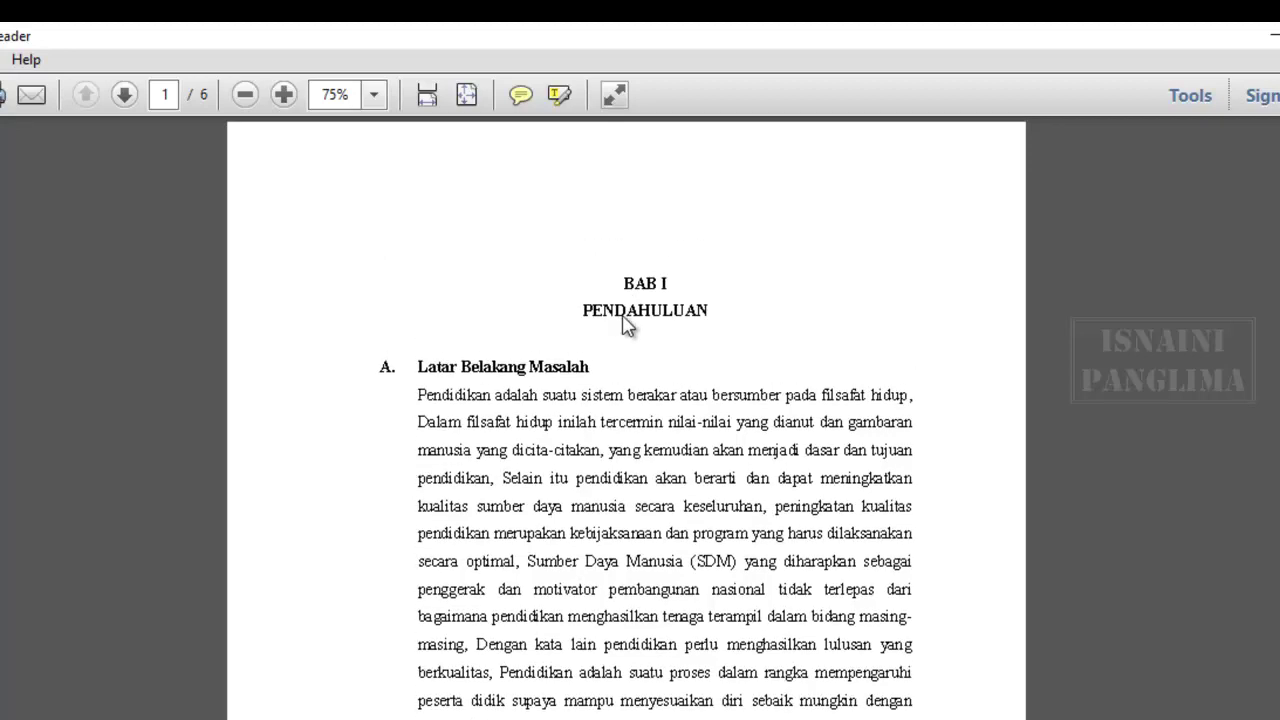